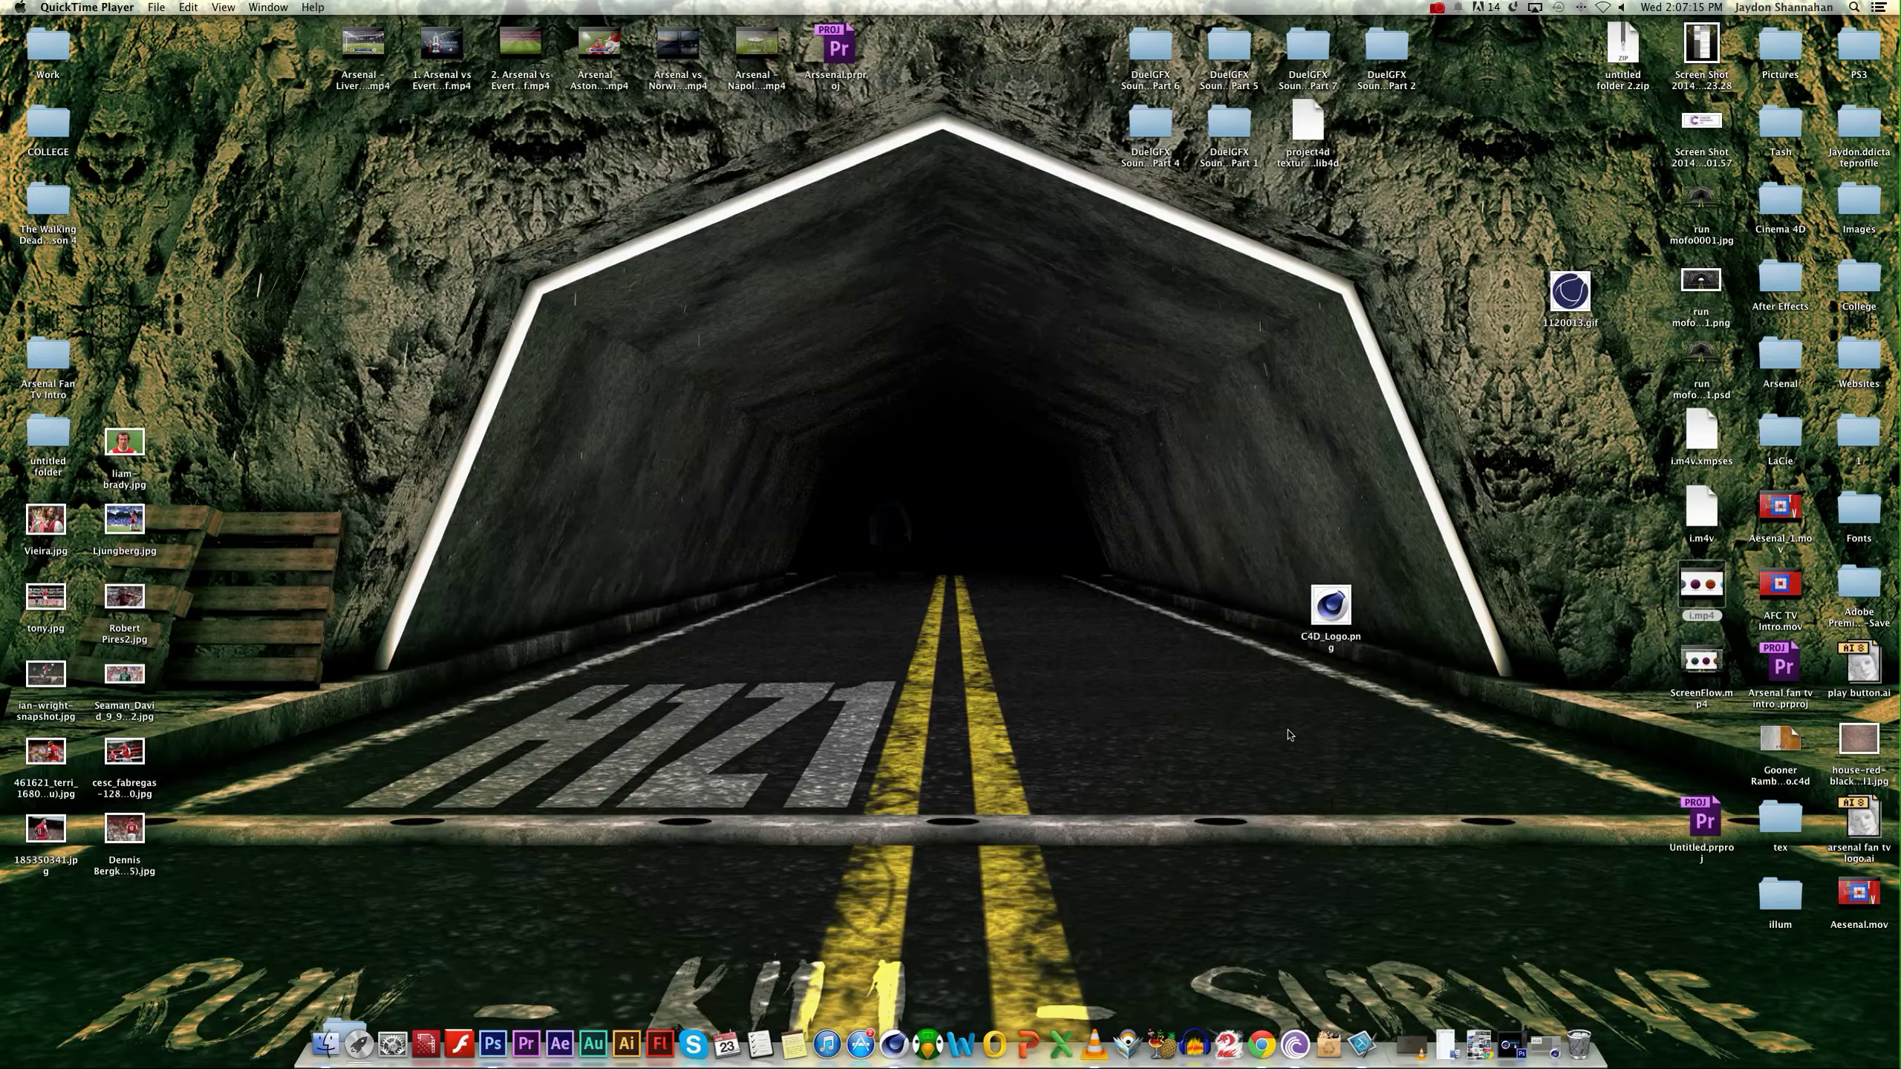
Play the sample video, scrub through it to the coloured spheres, then close it.
{"action": "double_click", "coordinate": [1707, 586]}
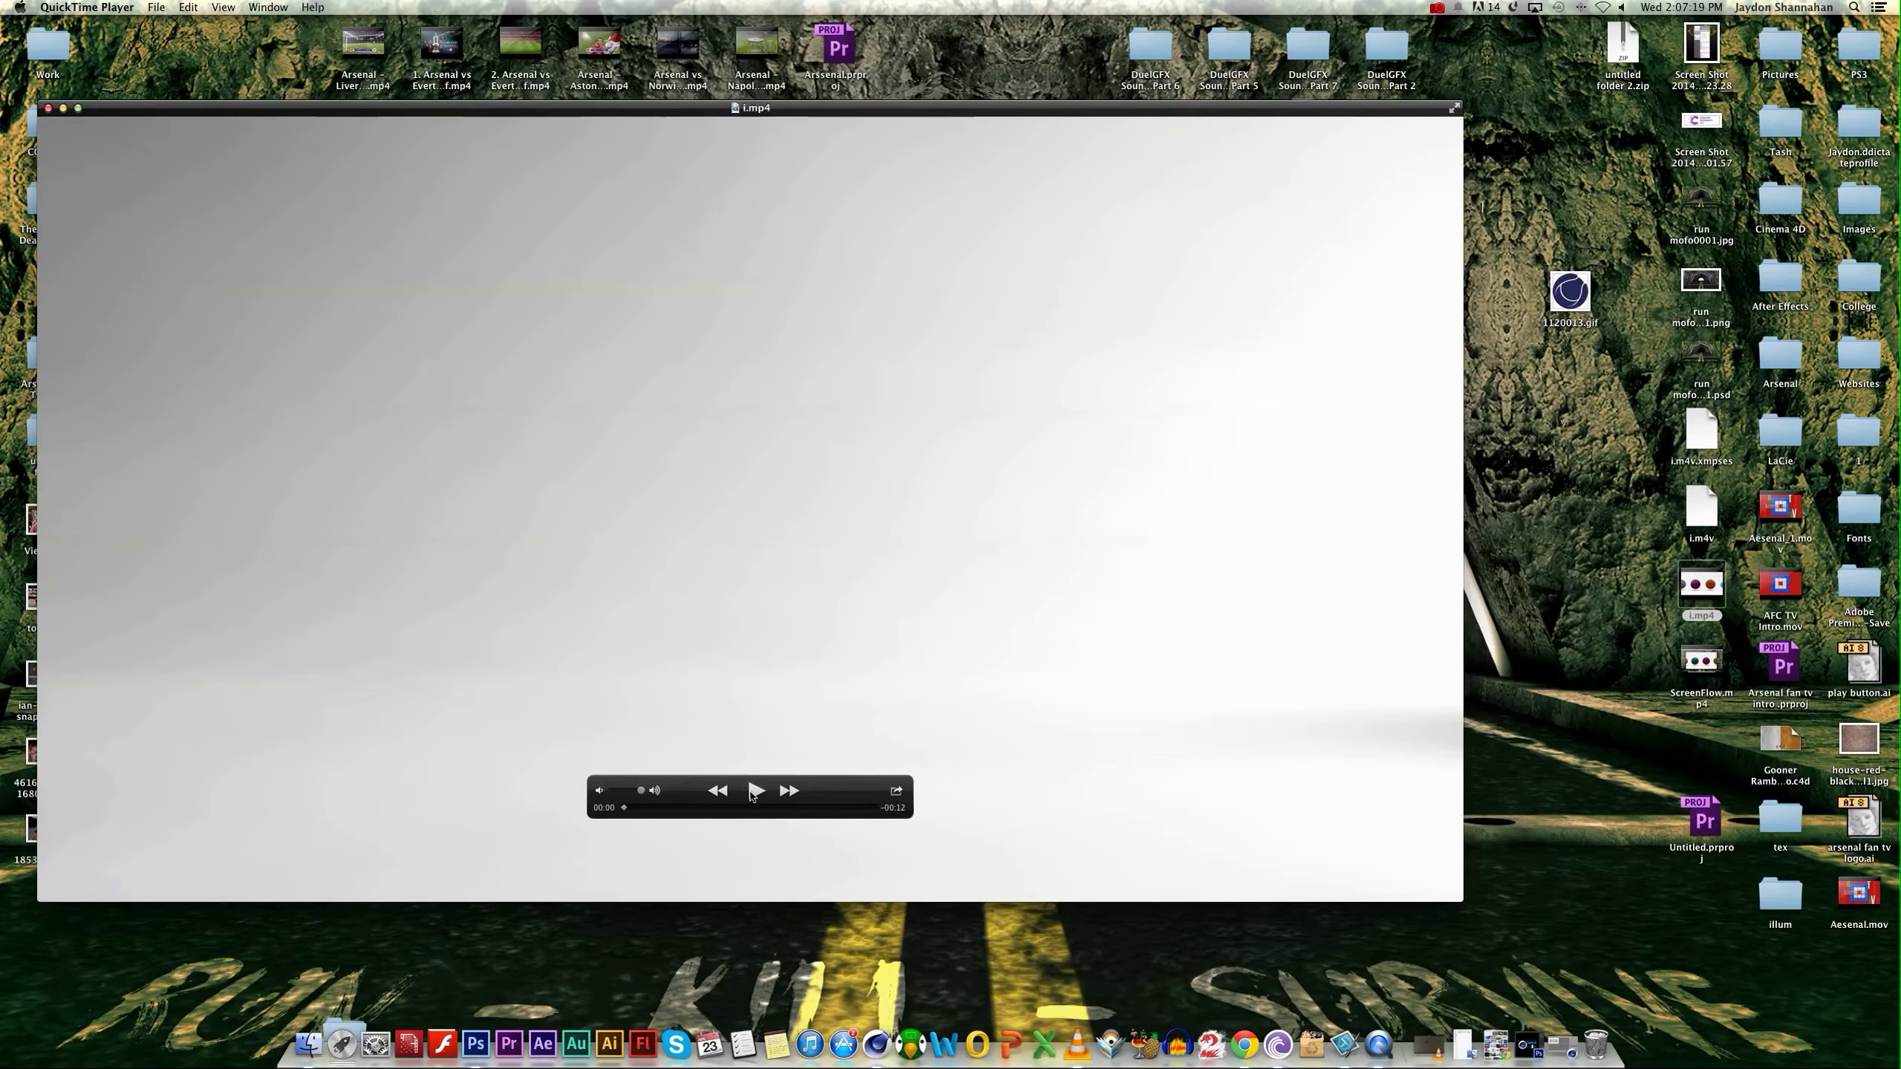
{"action": "left_click", "coordinate": [739, 797]}
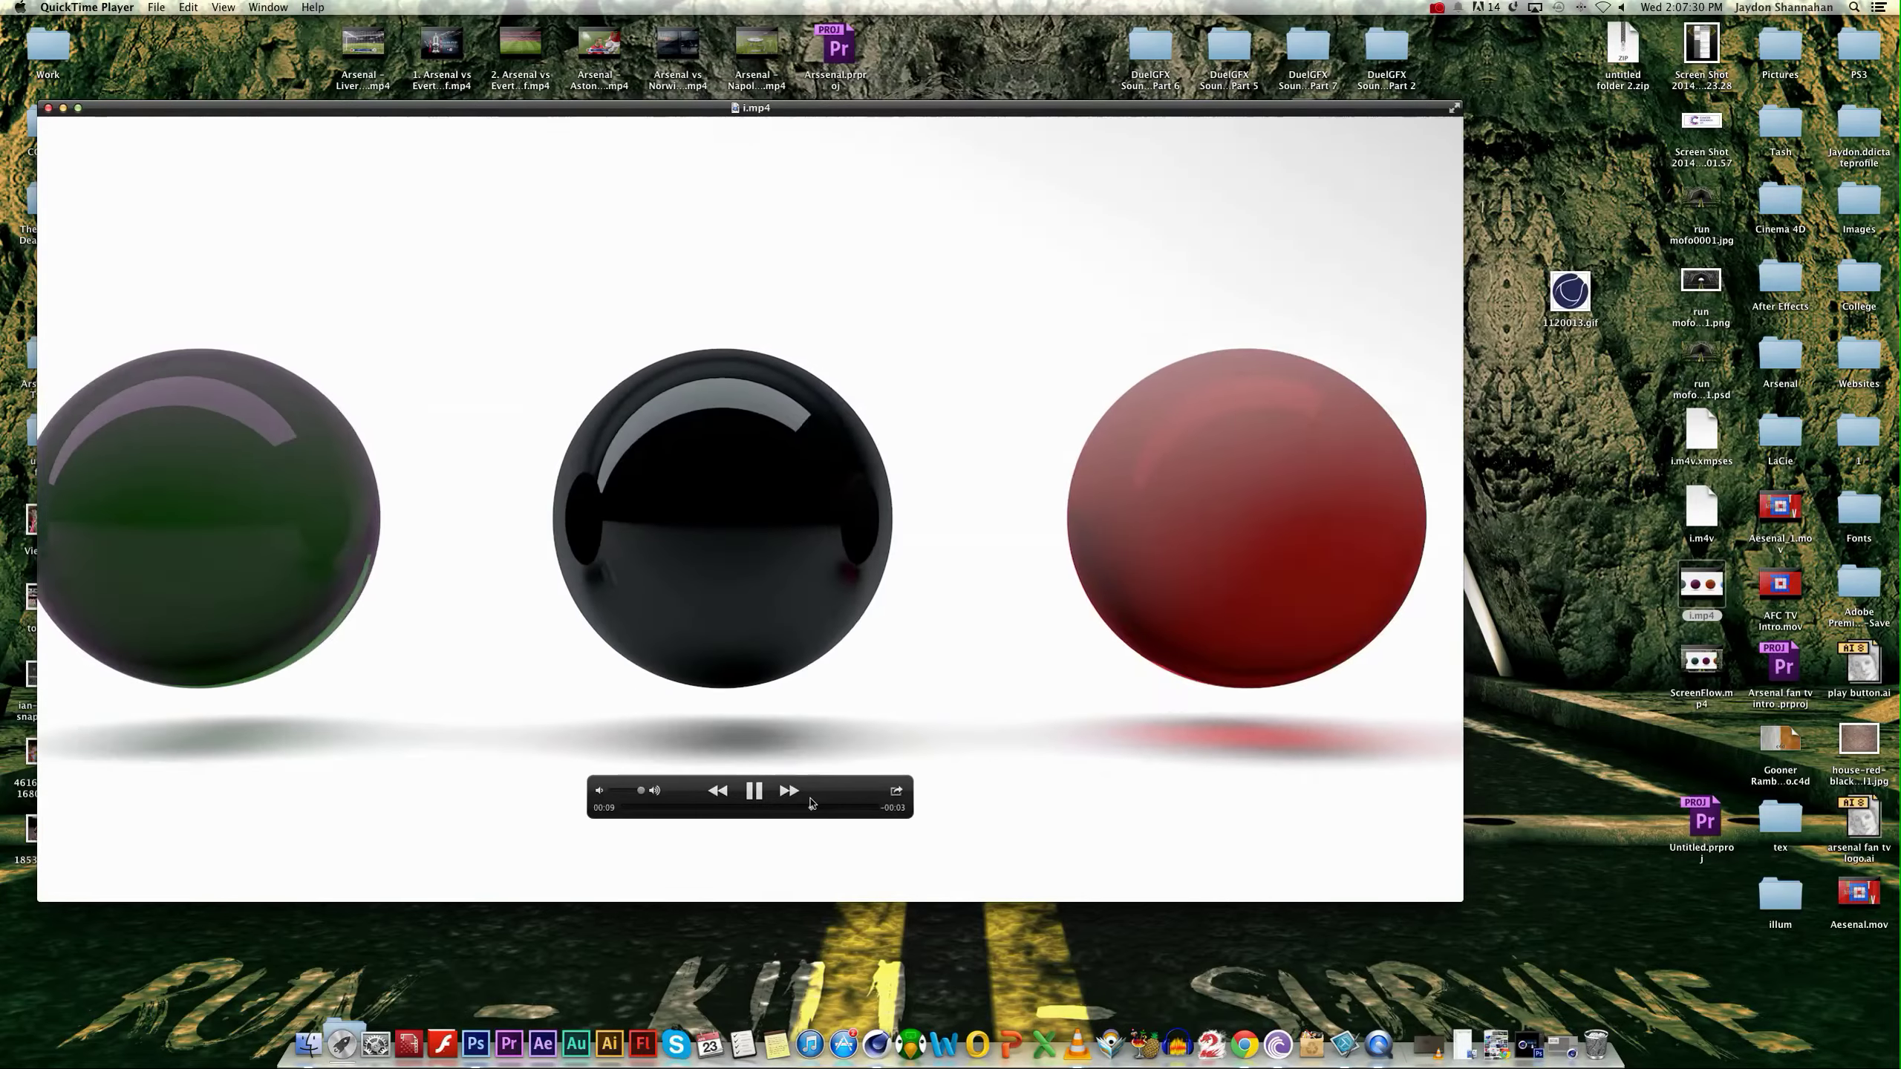
{"action": "left_click_drag", "start_coordinate": [810, 806], "coordinate": [668, 807]}
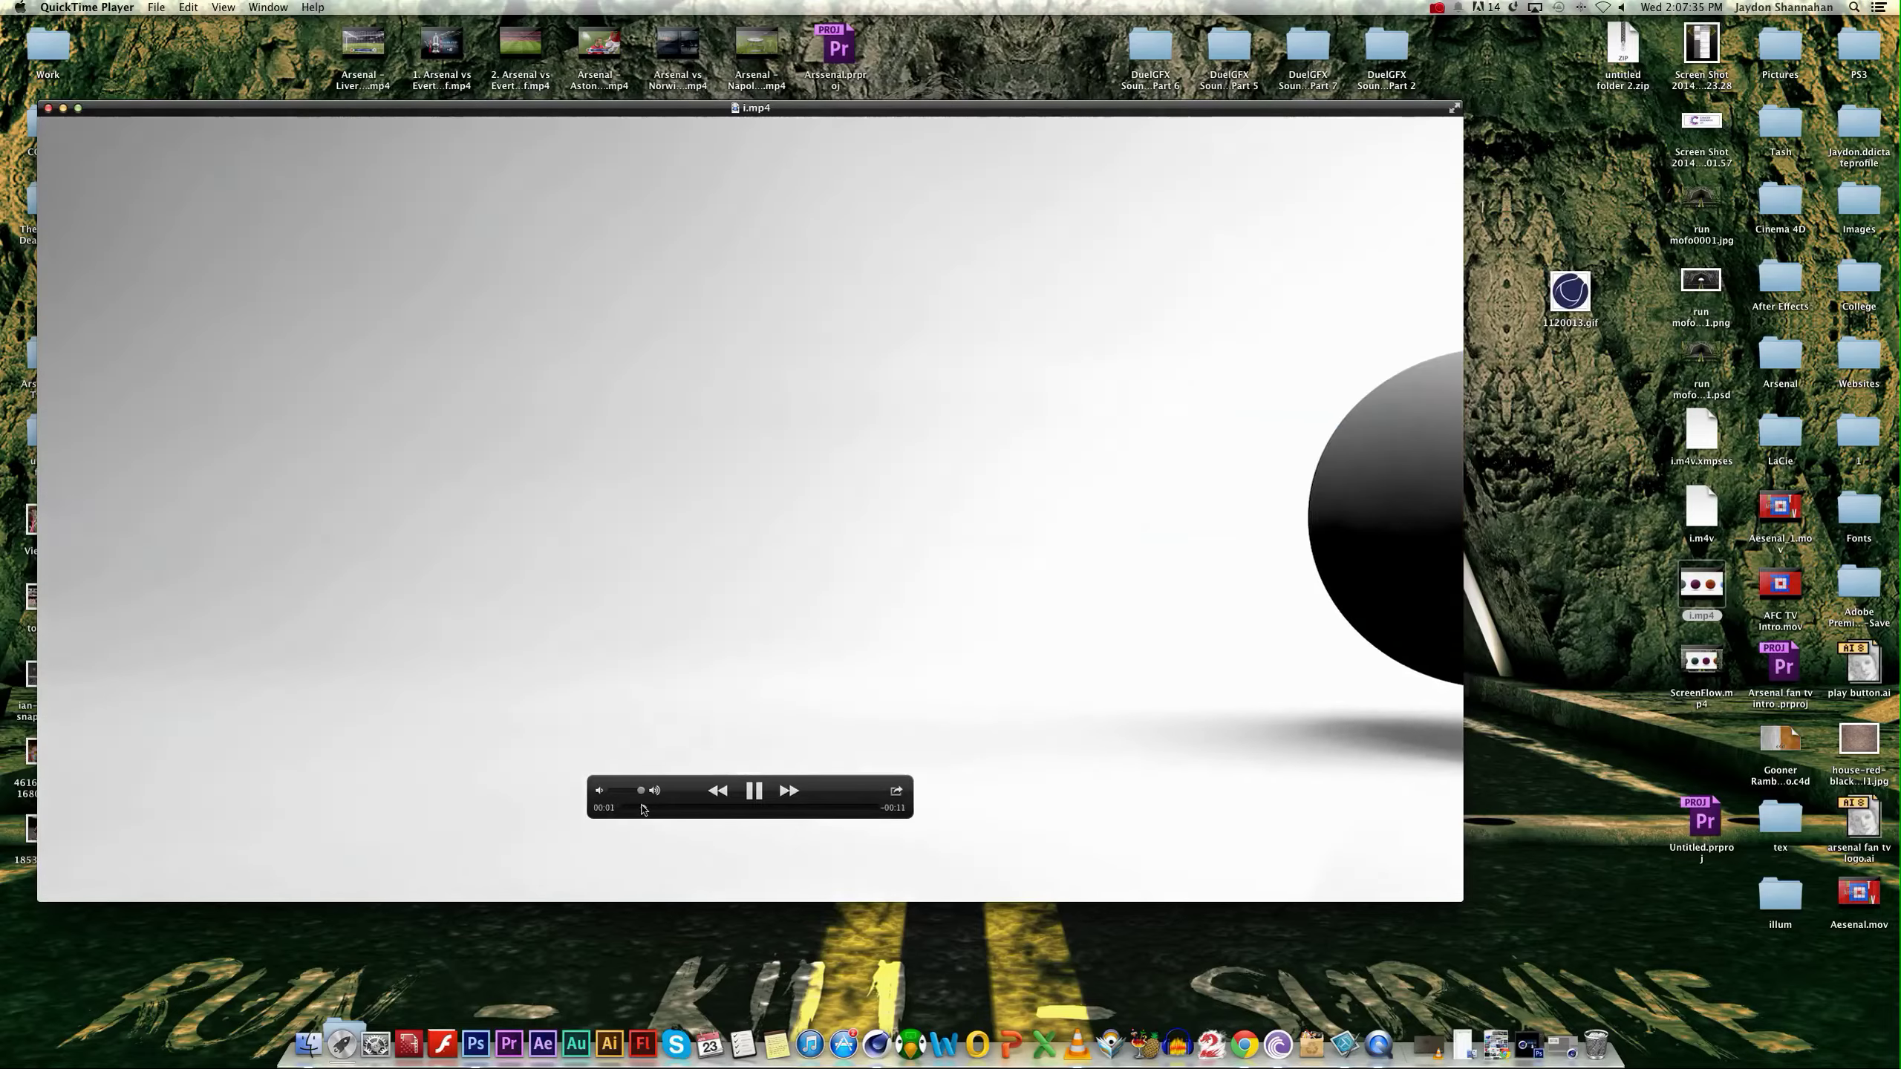
{"action": "mouse_move", "coordinate": [668, 807]}
{"action": "left_mouse_down"}
{"action": "mouse_move", "coordinate": [870, 794]}
{"action": "mouse_move", "coordinate": [834, 806]}
{"action": "left_mouse_up"}
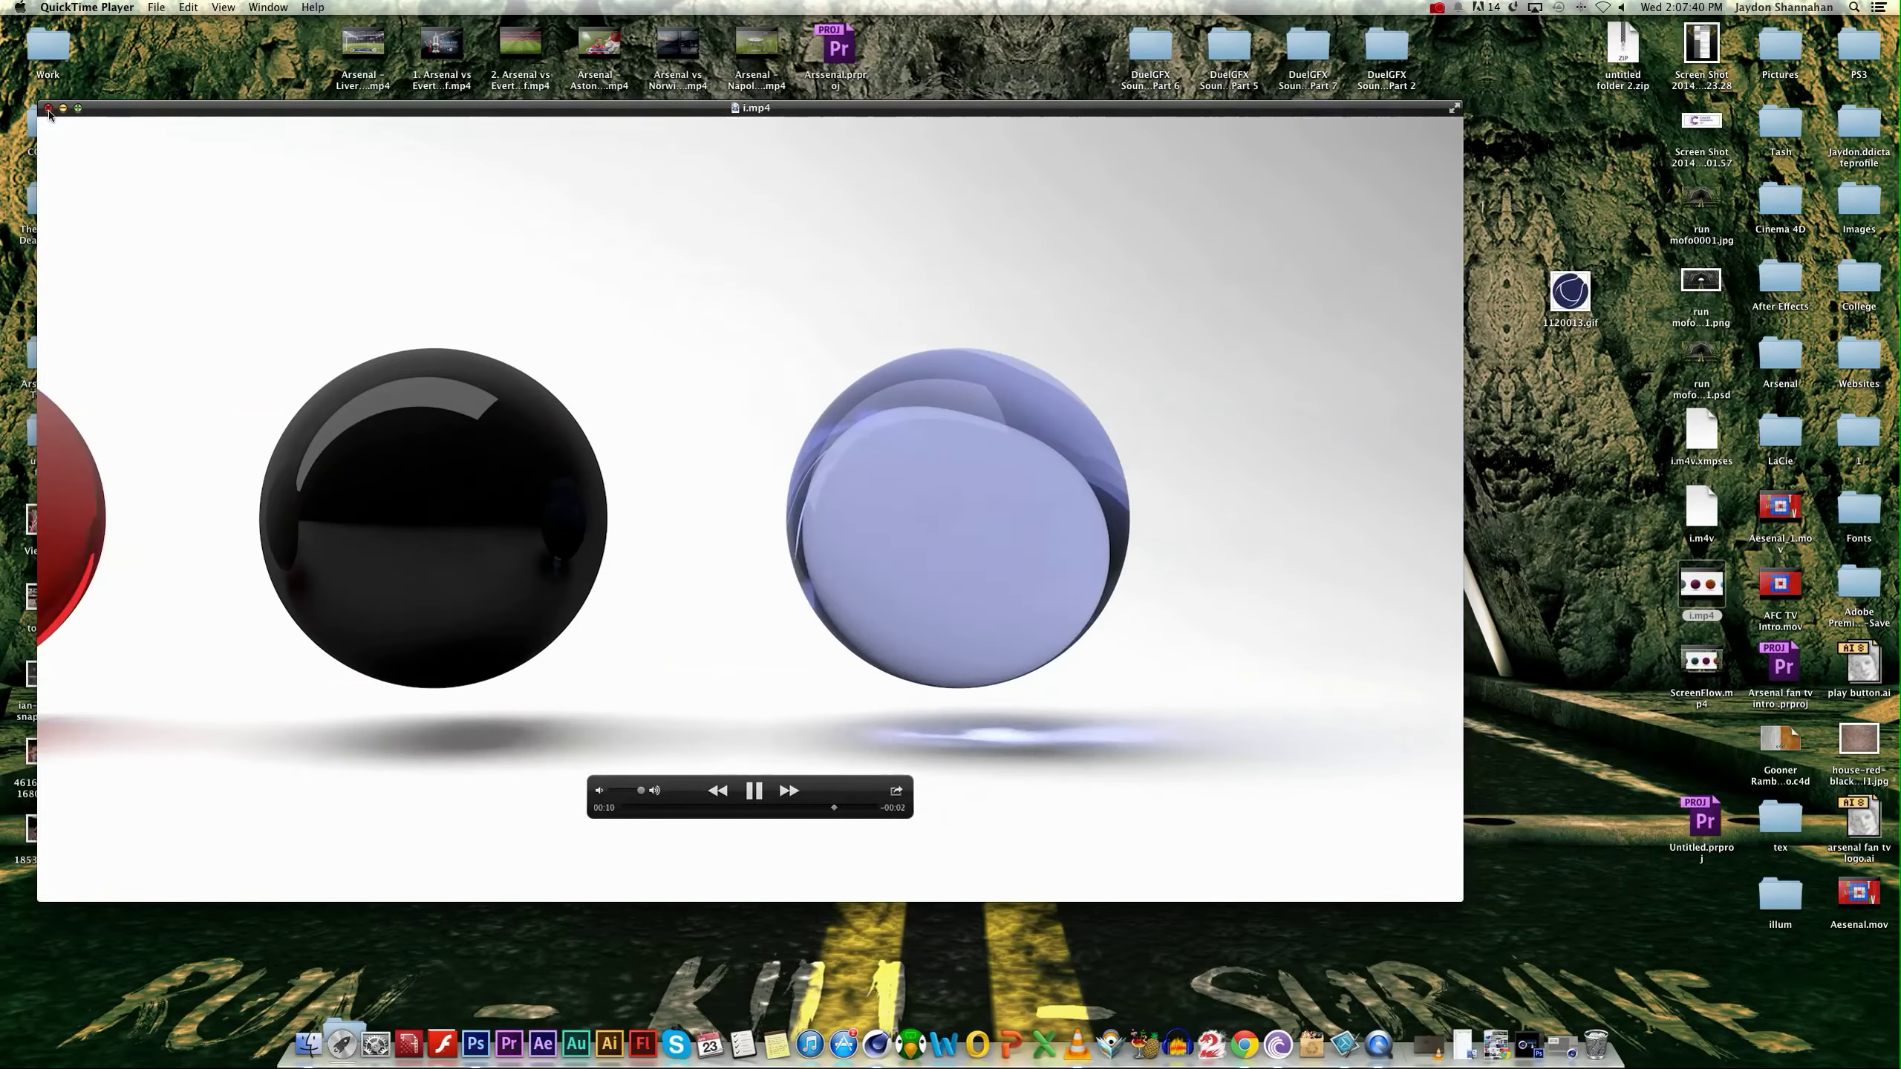
{"action": "left_click", "coordinate": [48, 109]}
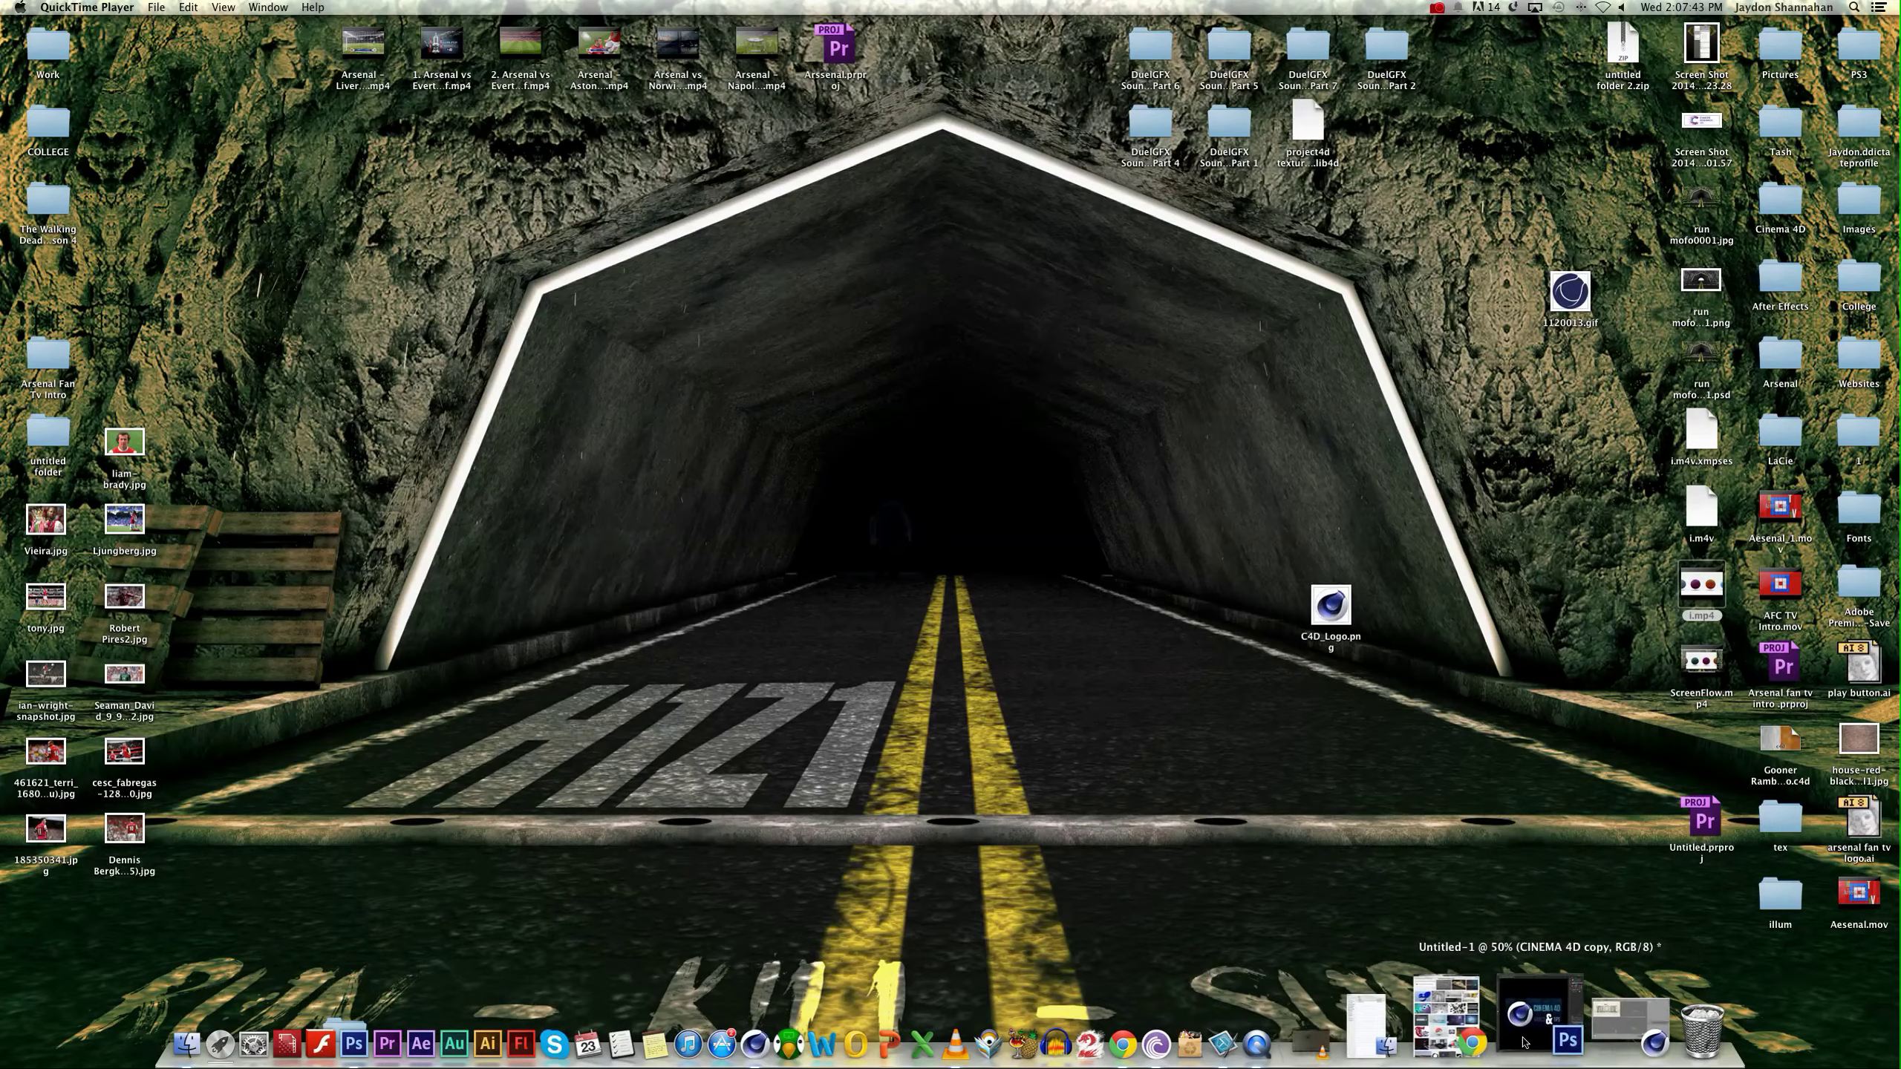
Collapse the Cloner's children in the Hi YOUTUBE scene, preview-render it, and add blank material Mat.2.
{"action": "left_click", "coordinate": [1574, 1032]}
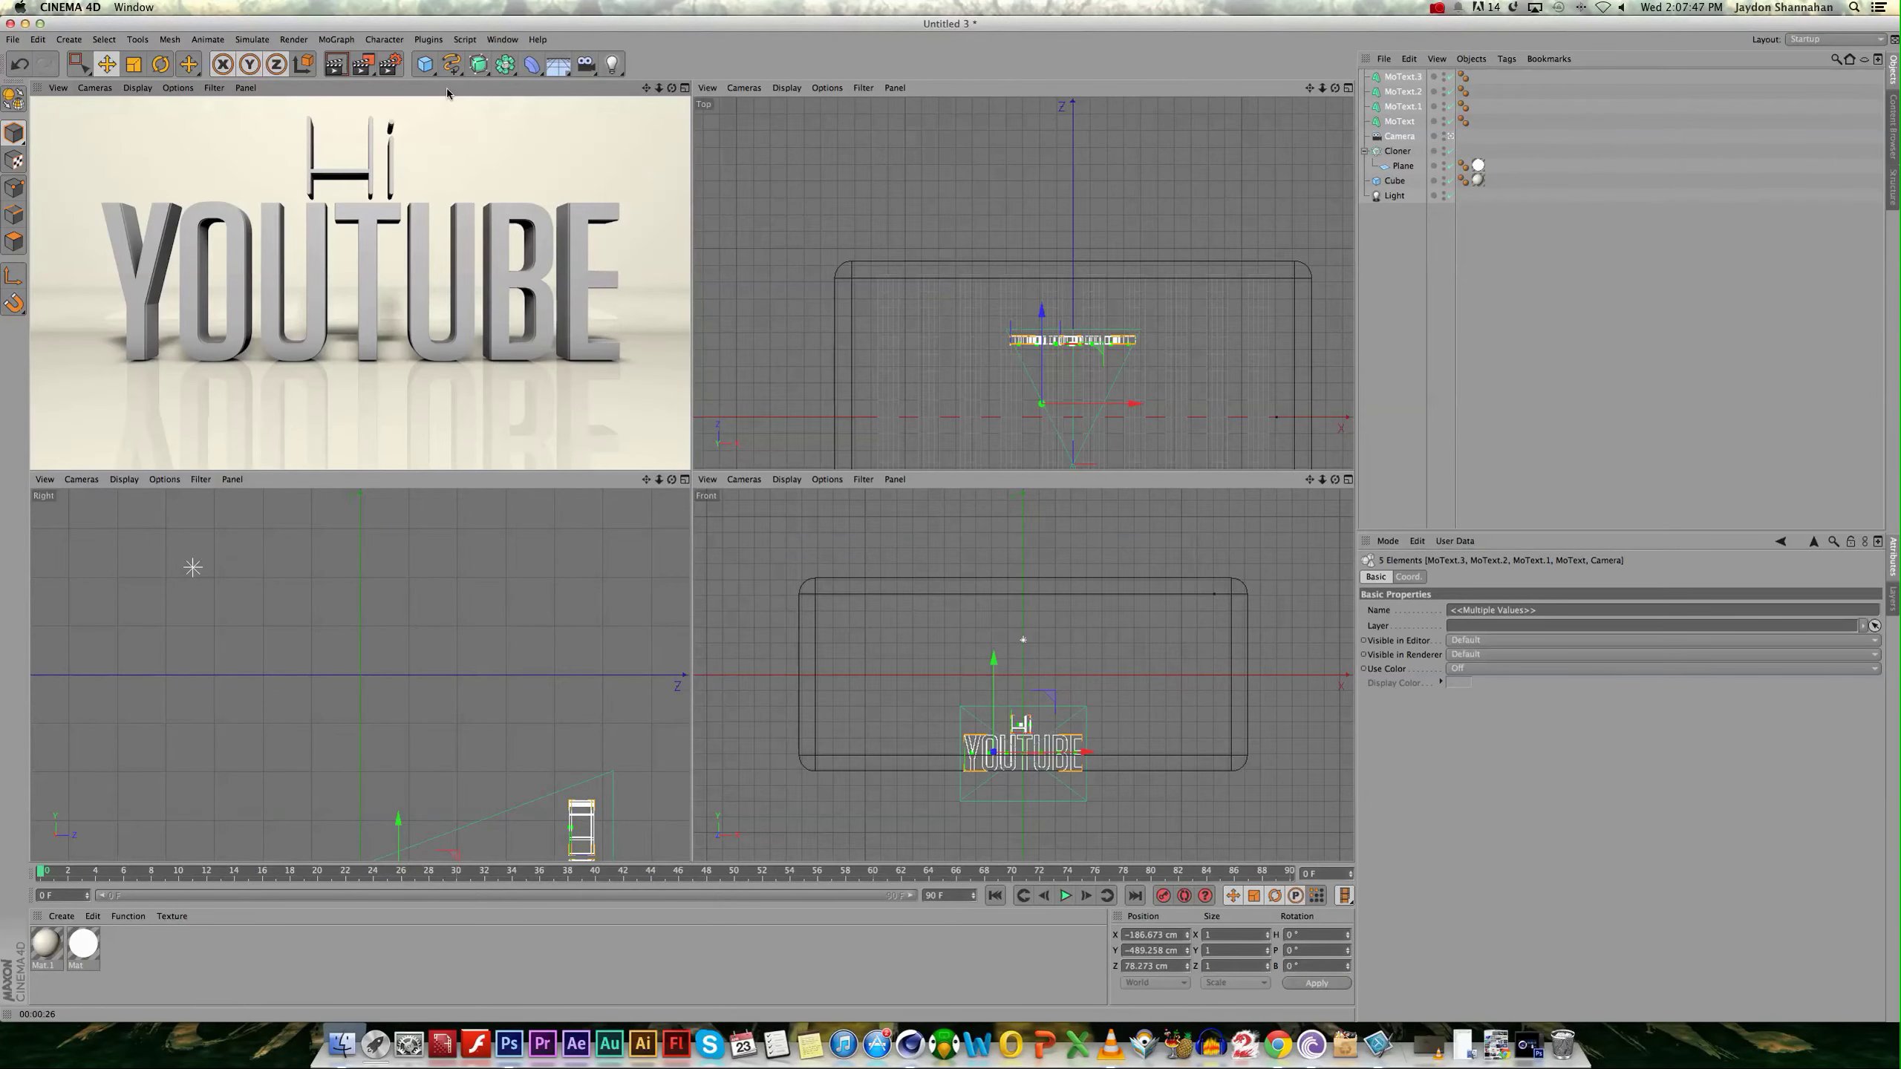
{"action": "left_click", "coordinate": [1364, 150]}
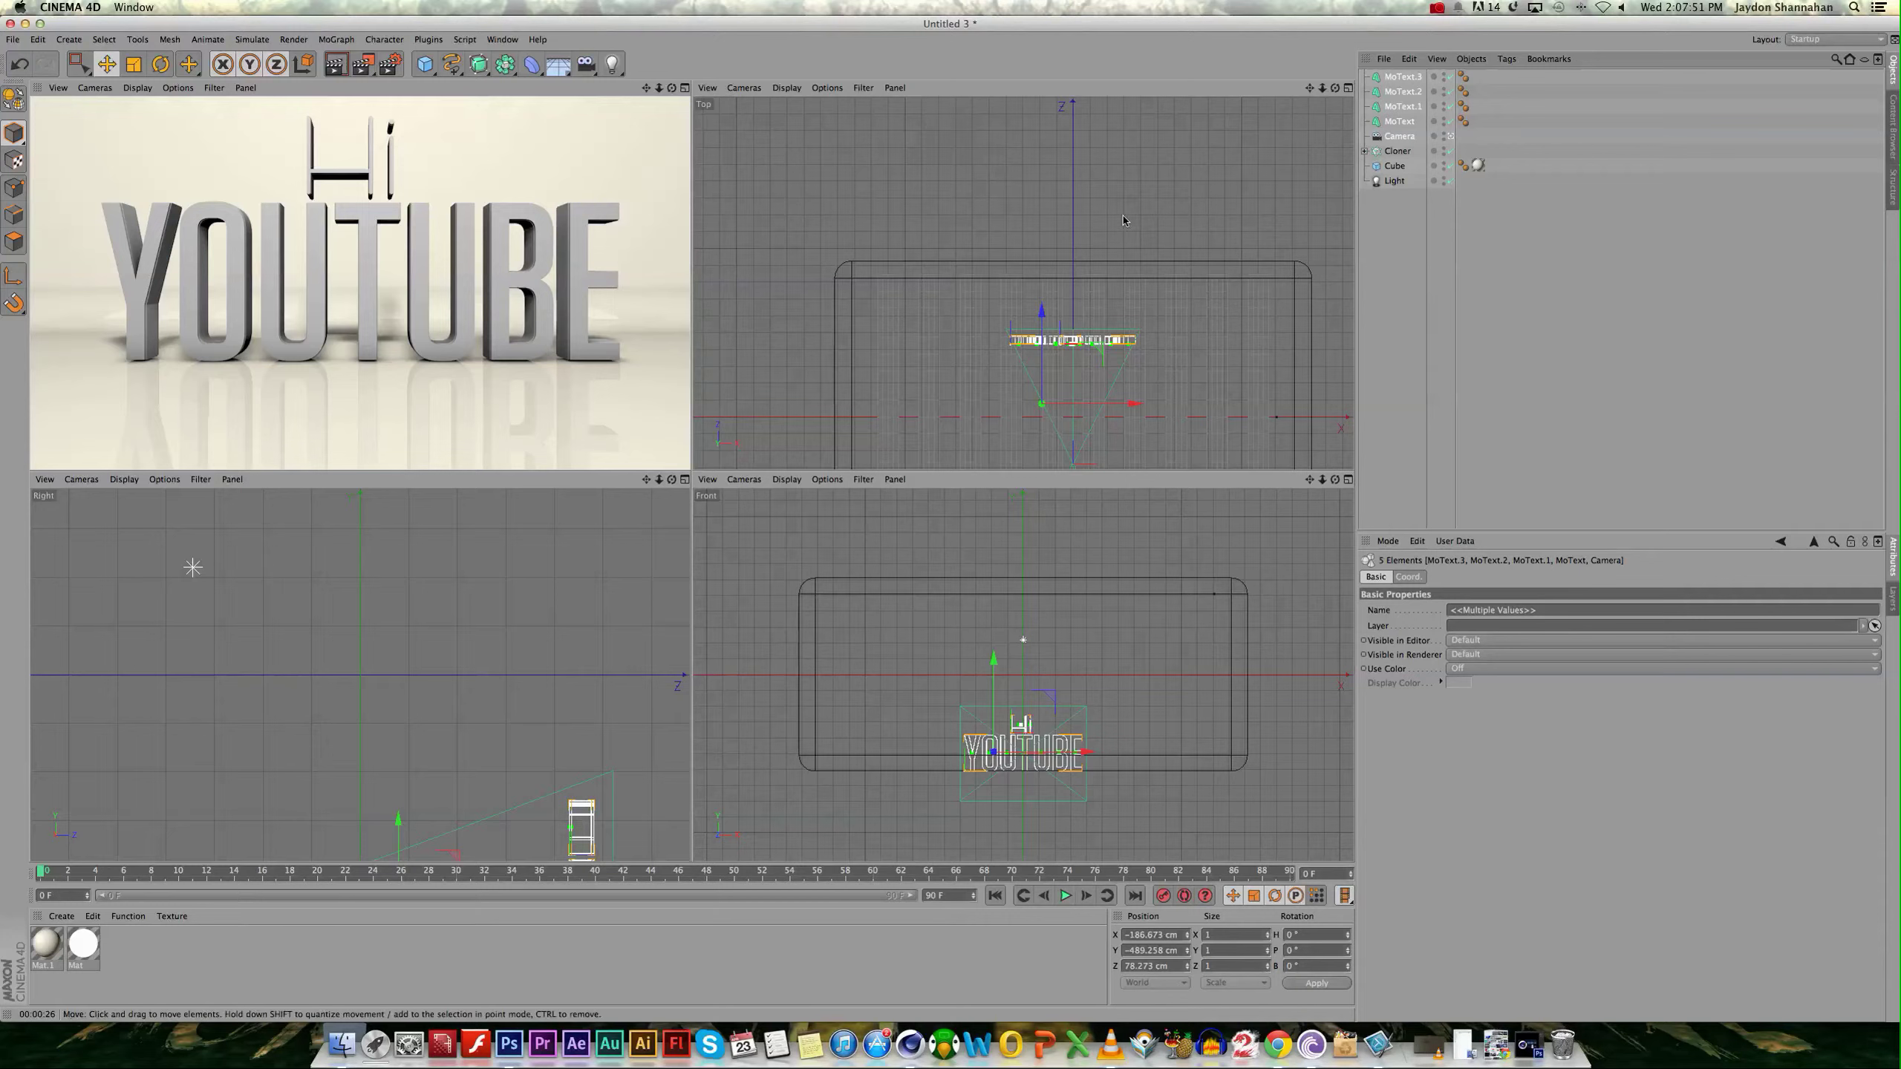
{"action": "key", "text": "ctrl+r"}
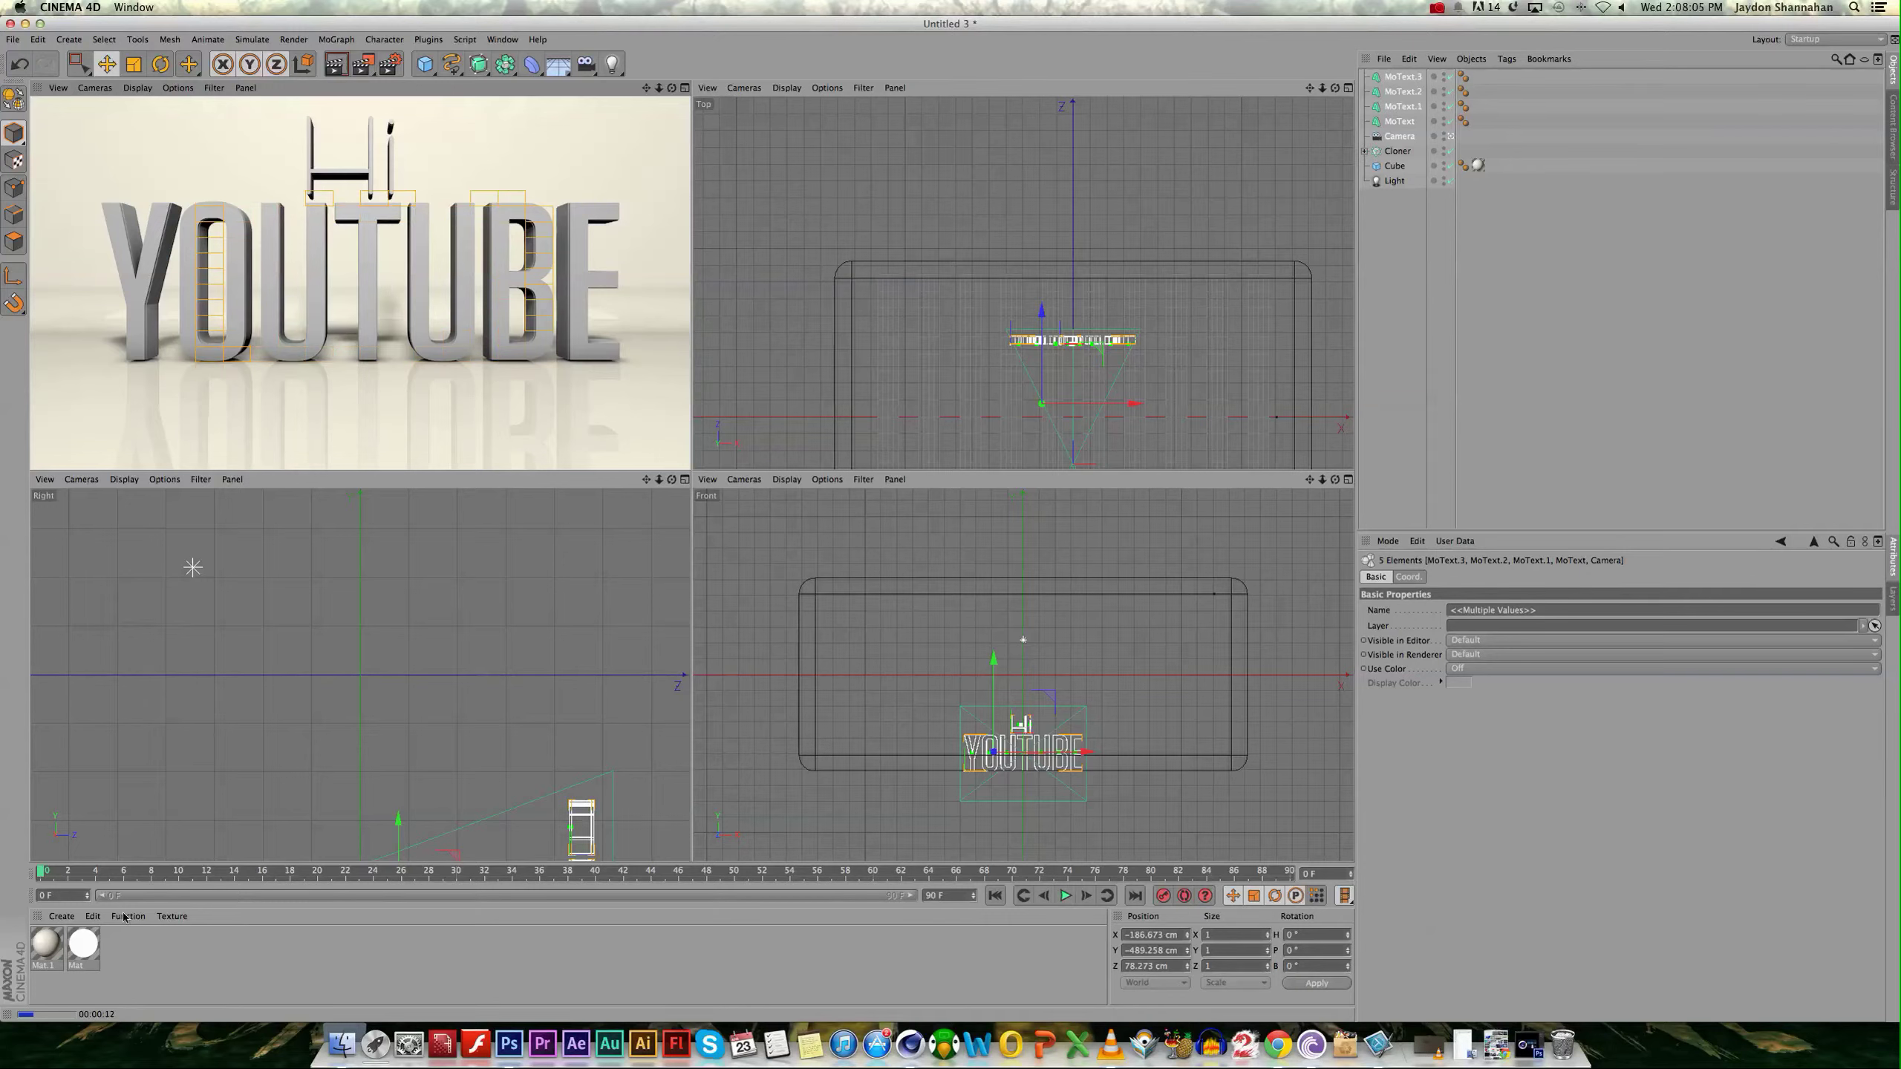
{"action": "left_click", "coordinate": [136, 960]}
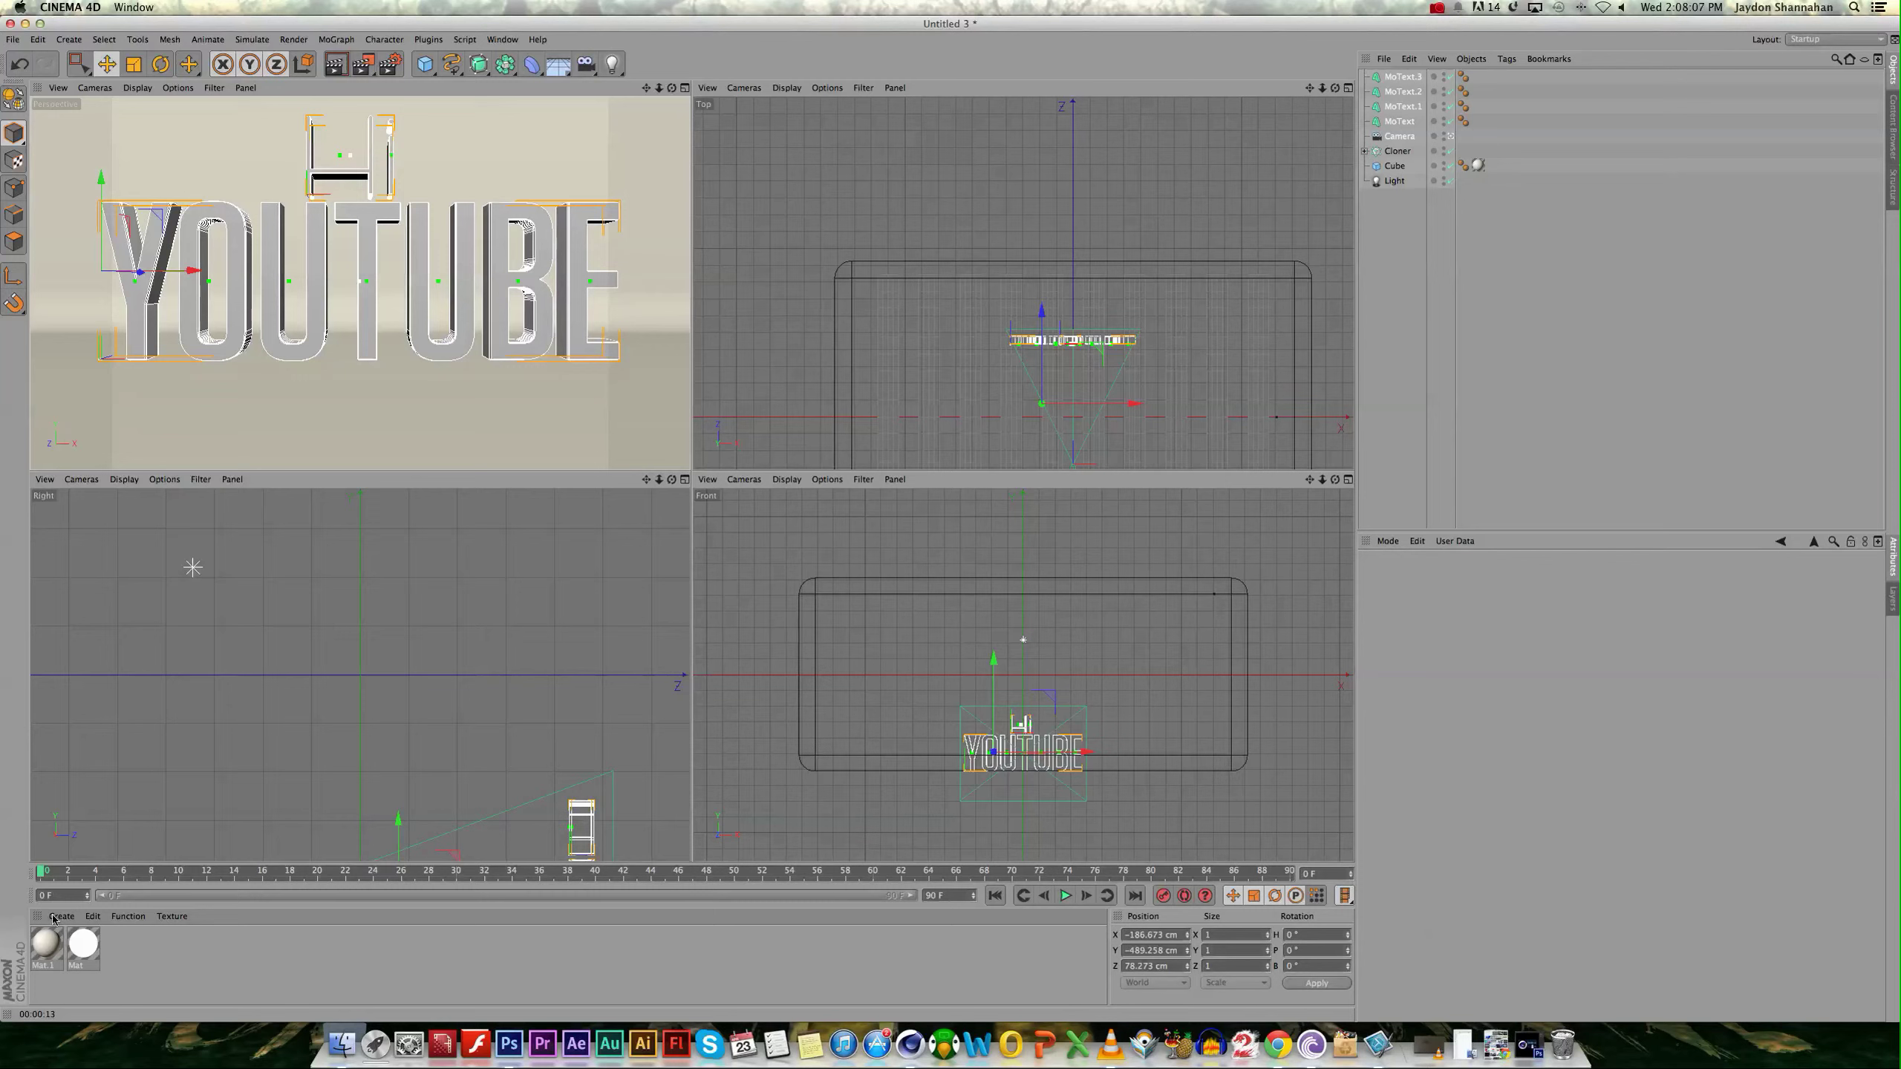
{"action": "double_click", "coordinate": [153, 950]}
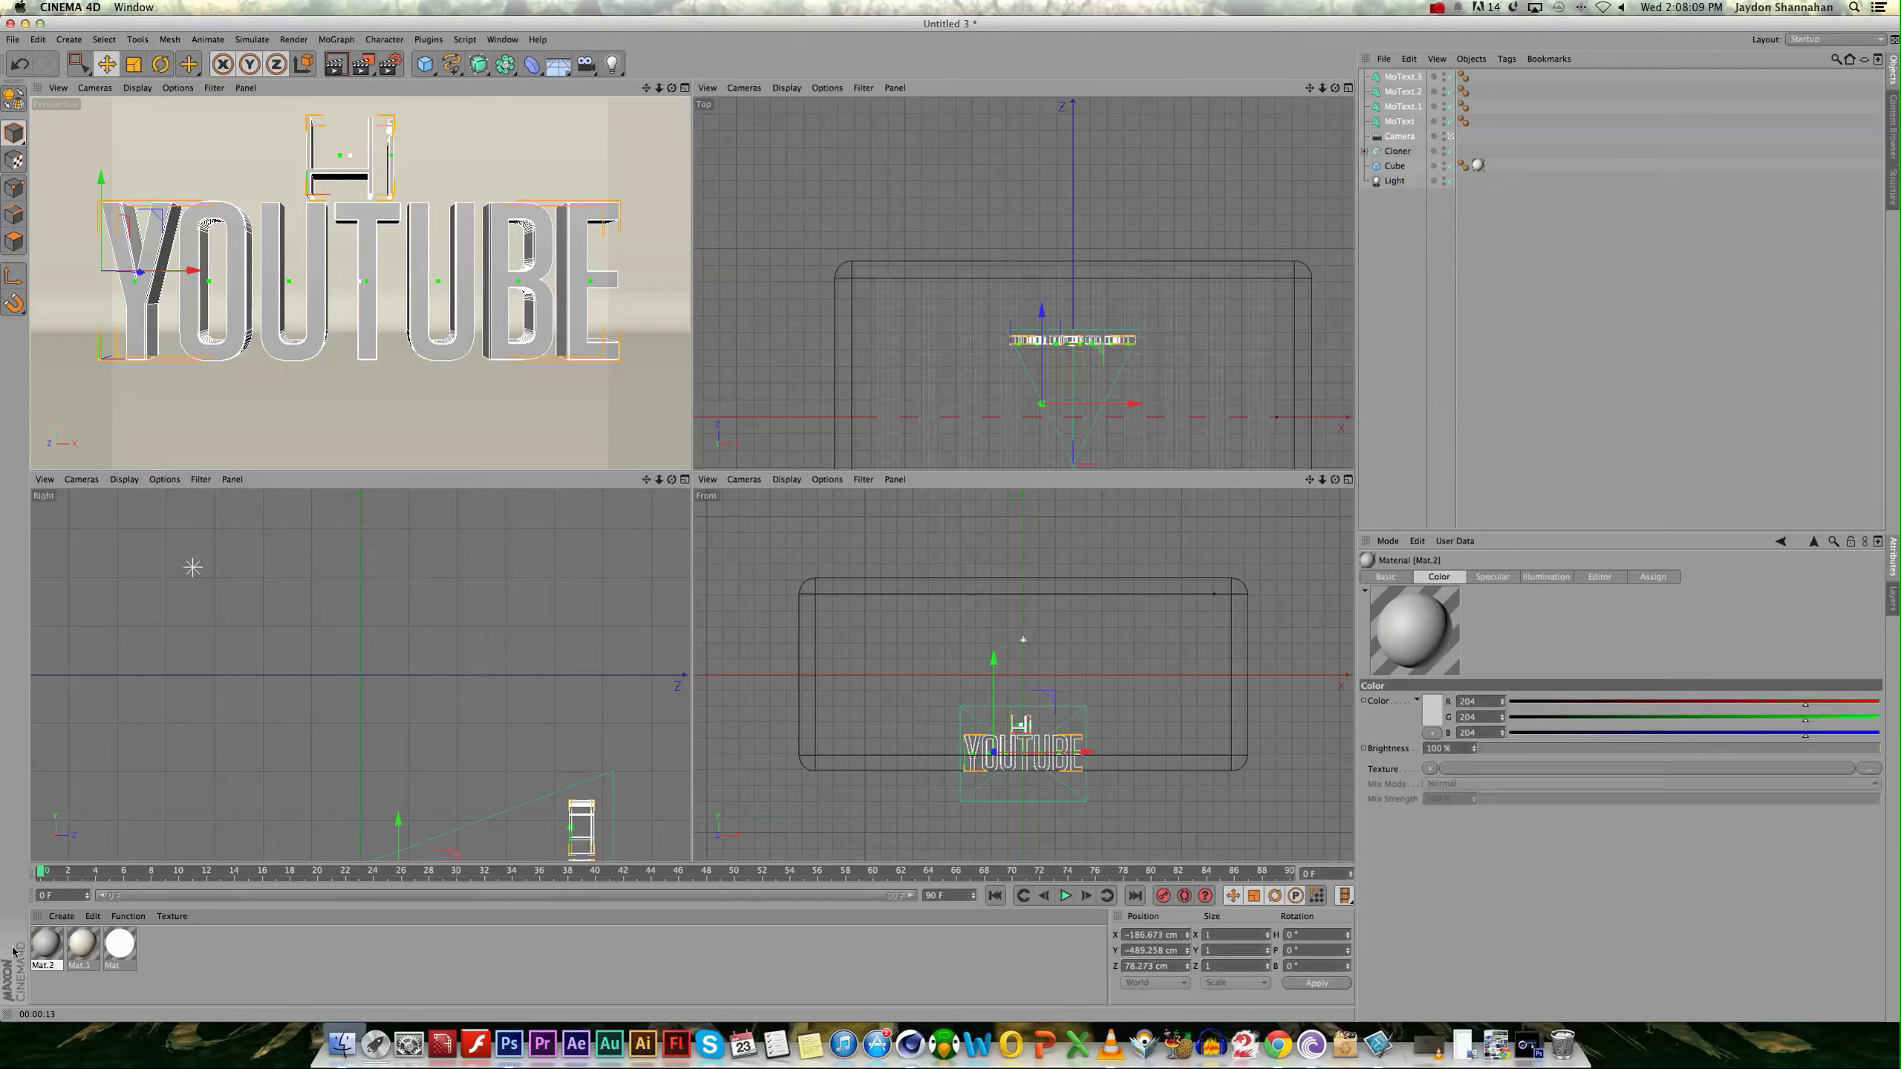
Delete the unneeded blank Mat.2 material.
{"action": "left_click", "coordinate": [61, 916]}
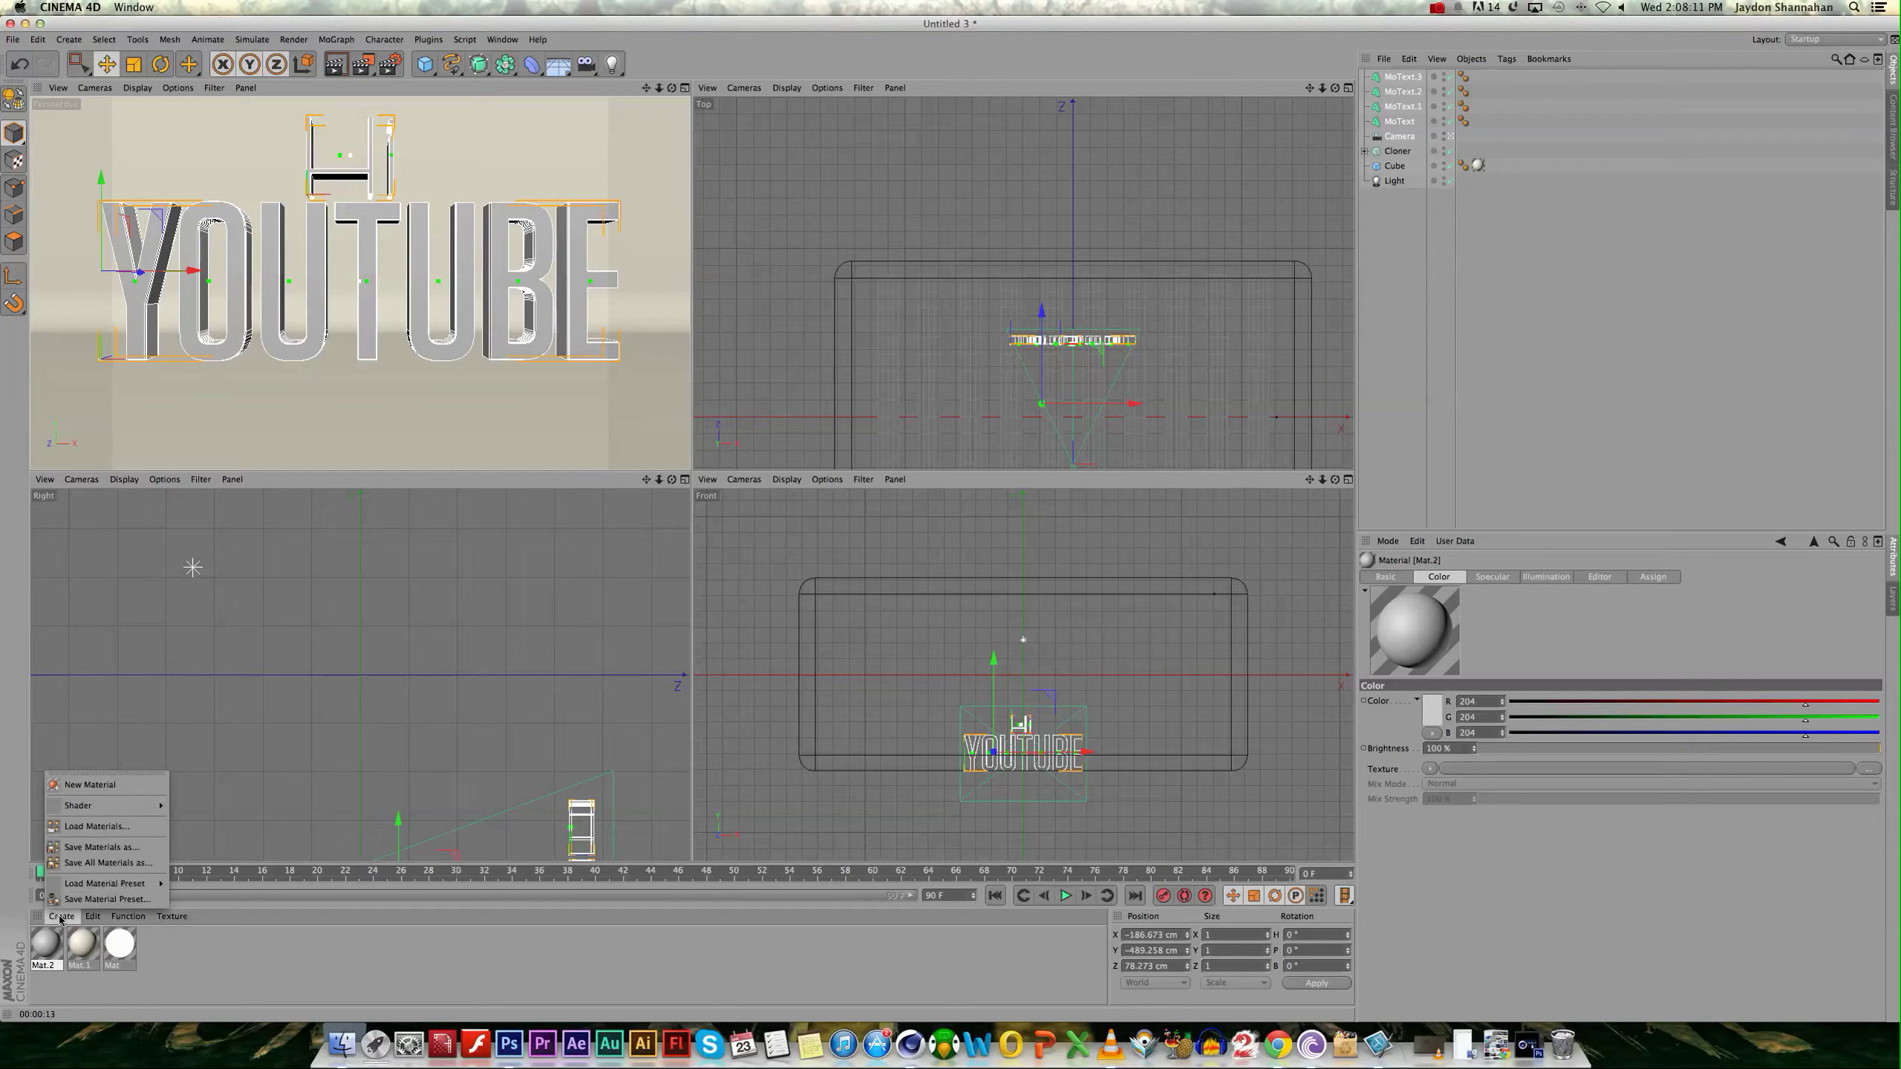
{"action": "left_click", "coordinate": [89, 945]}
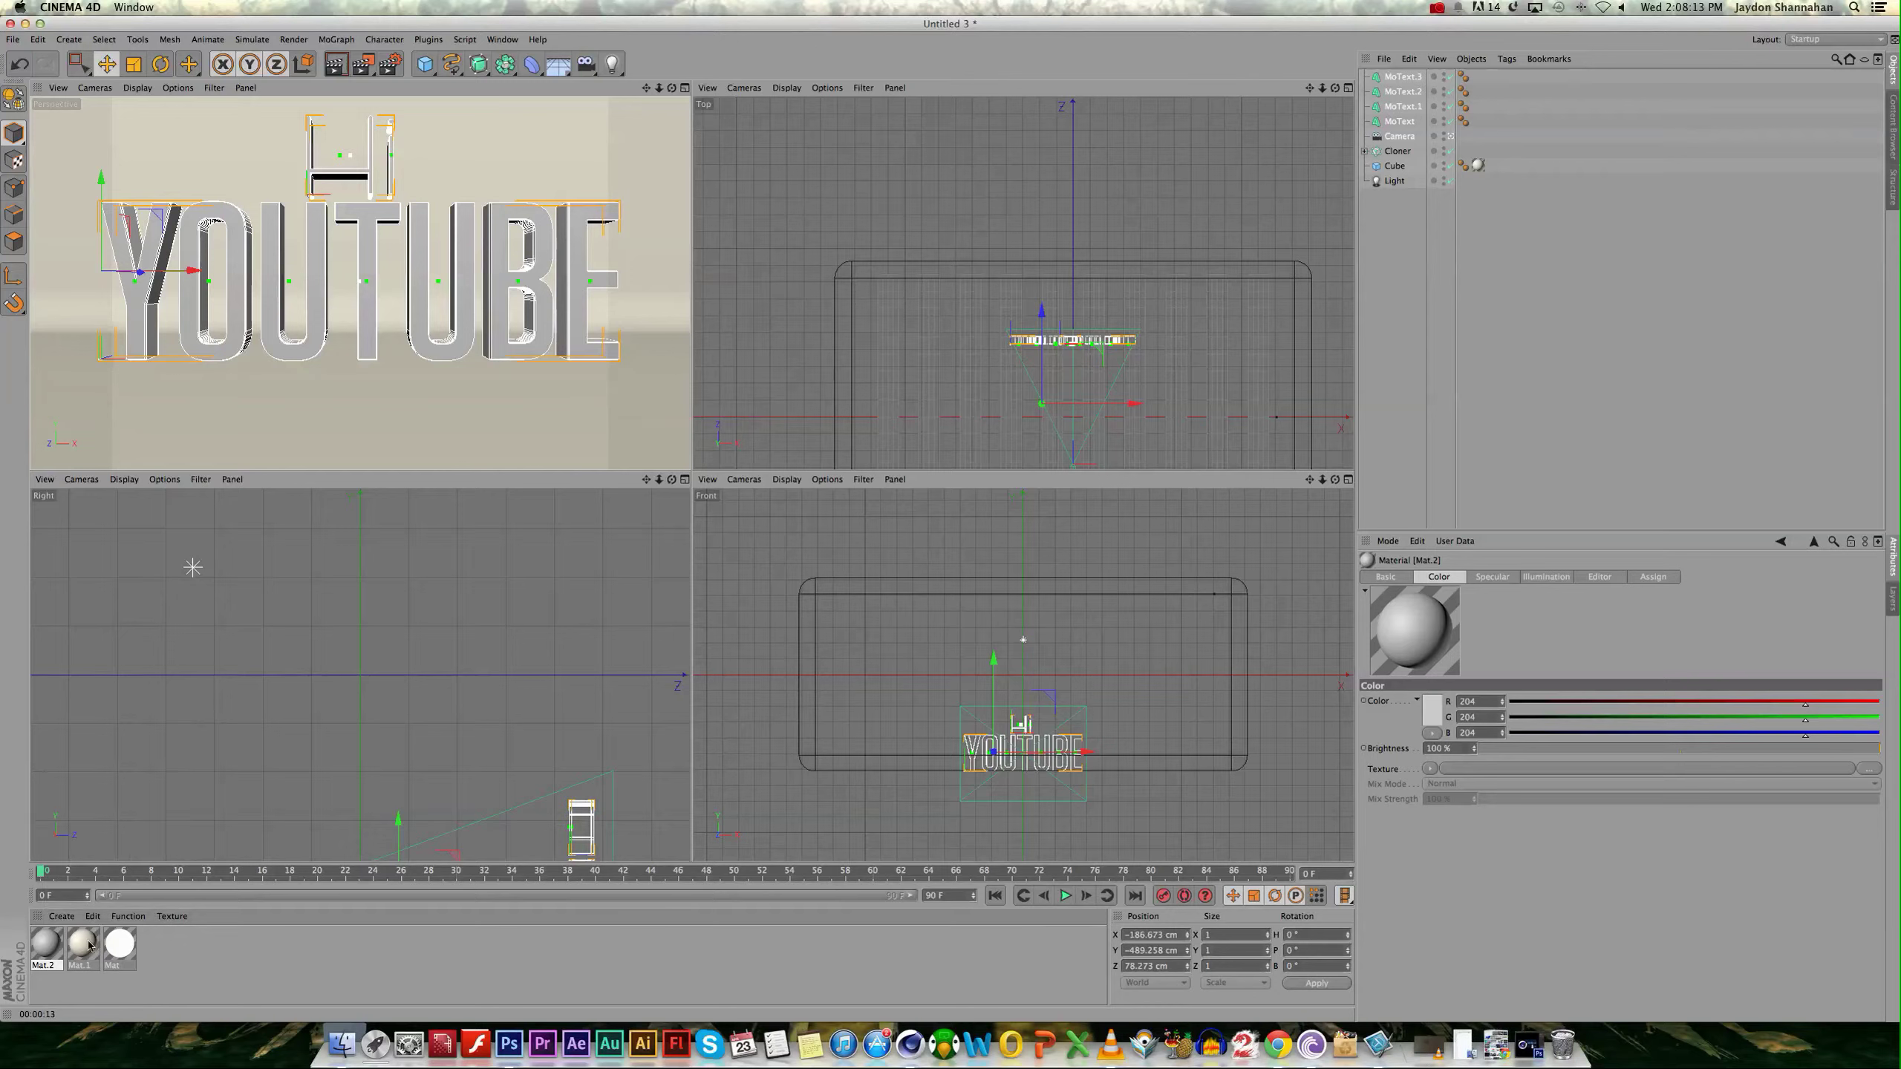
{"action": "key", "text": "Delete"}
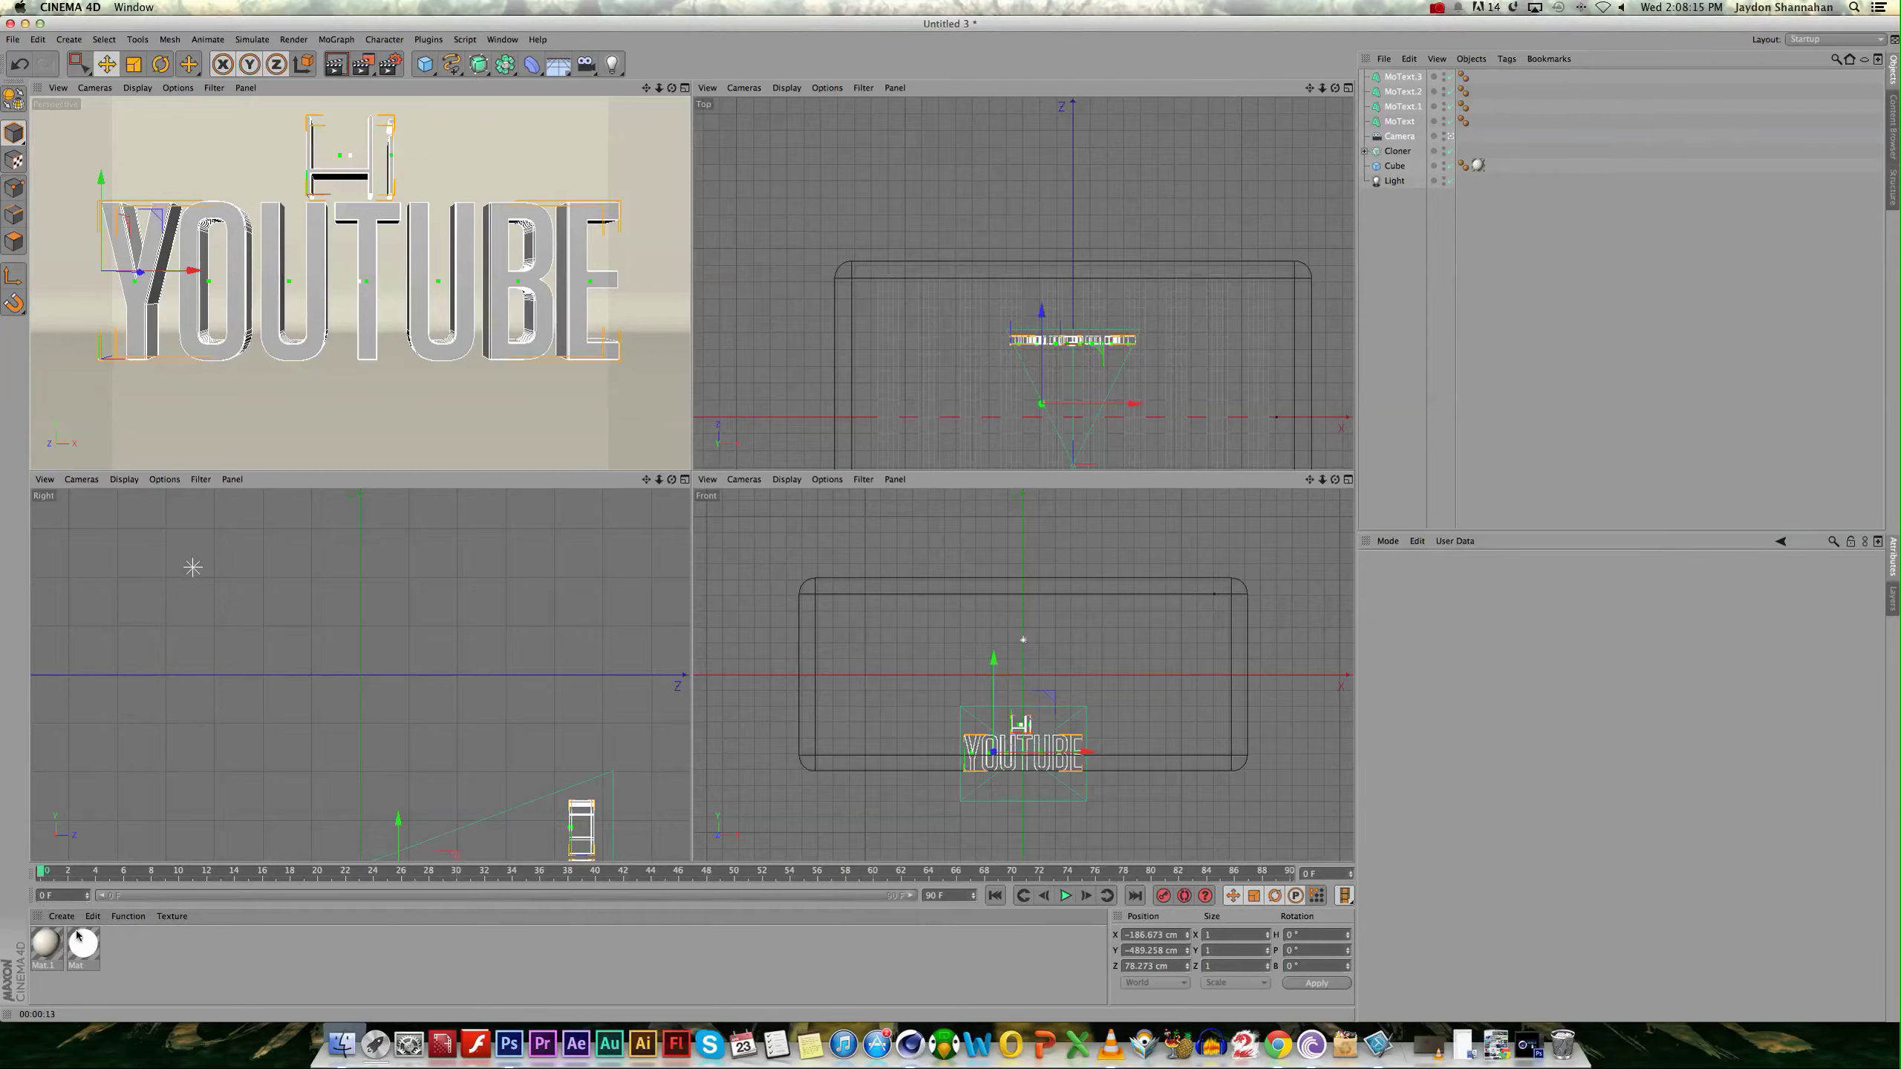
Load the Glossy - Red 3 preset, then remove its texture tags from the text.
{"action": "left_click", "coordinate": [62, 916]}
{"action": "mouse_move", "coordinate": [103, 882]}
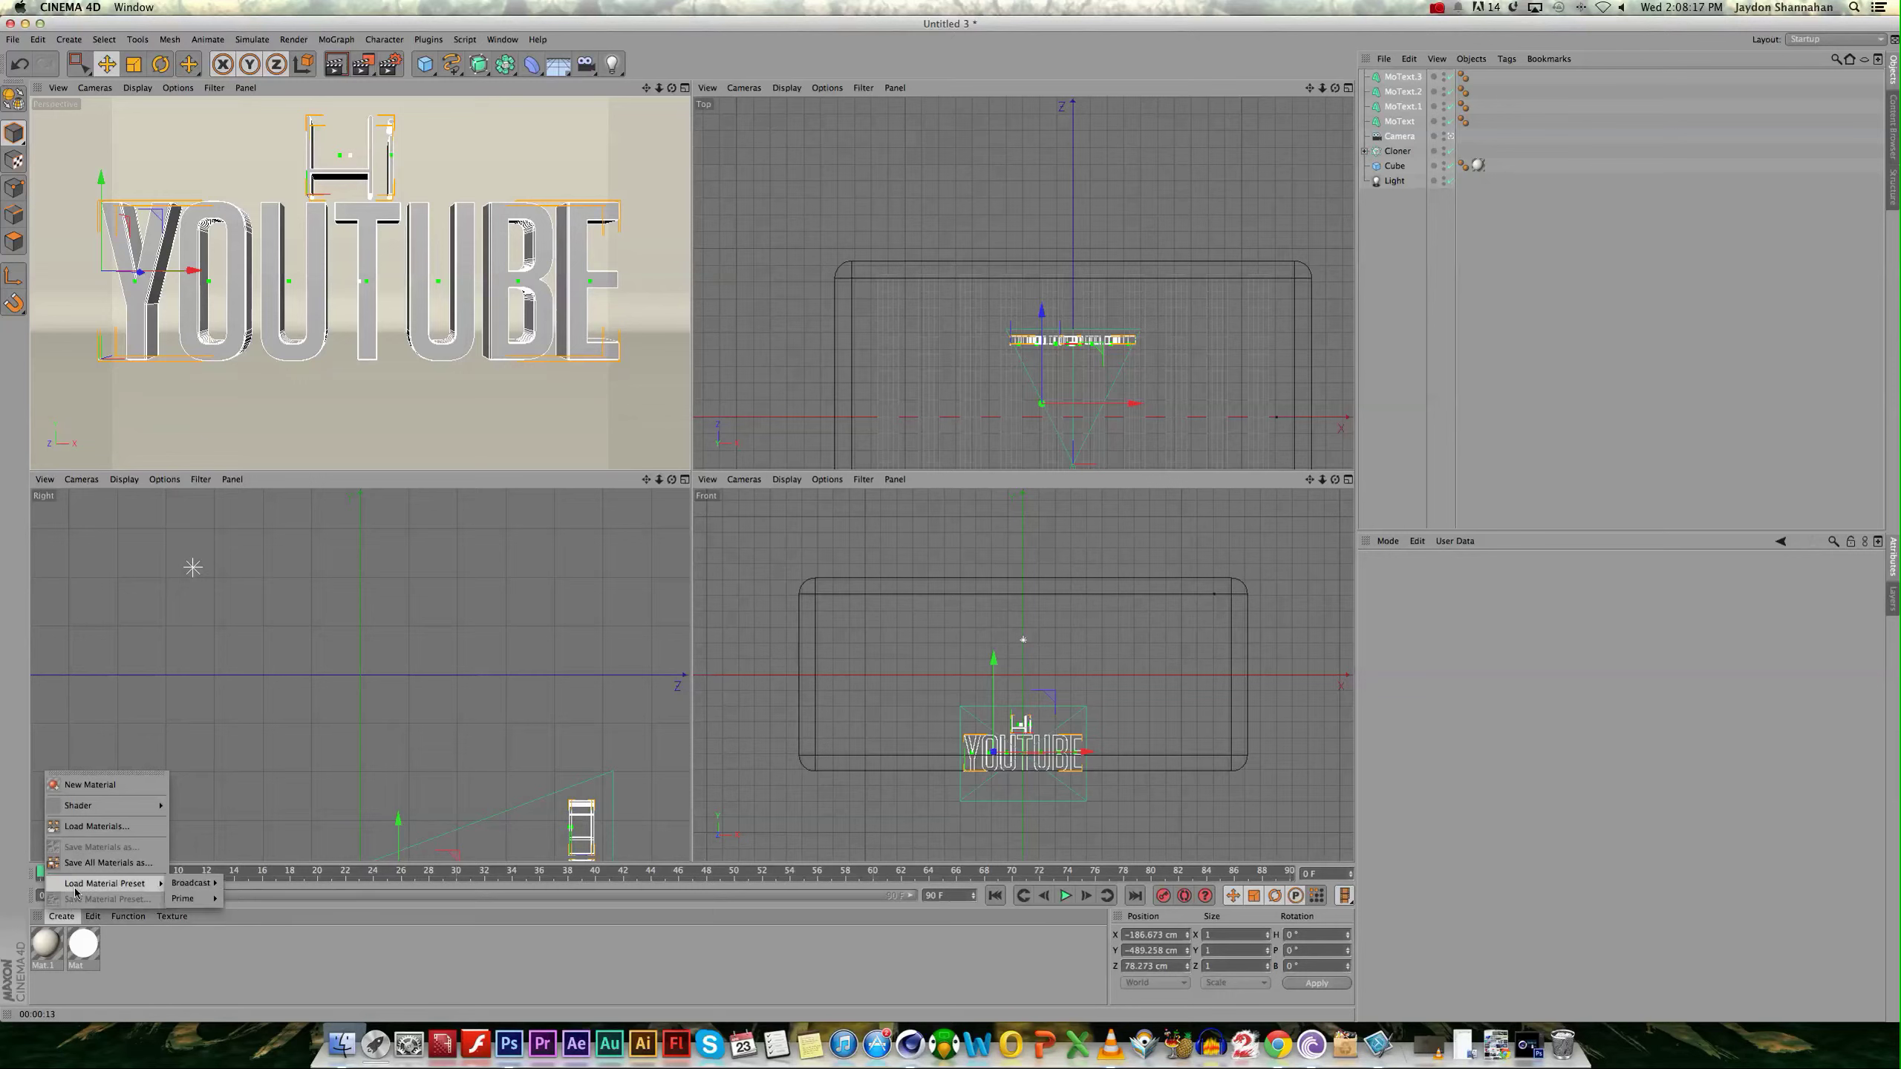
{"action": "mouse_move", "coordinate": [190, 882]}
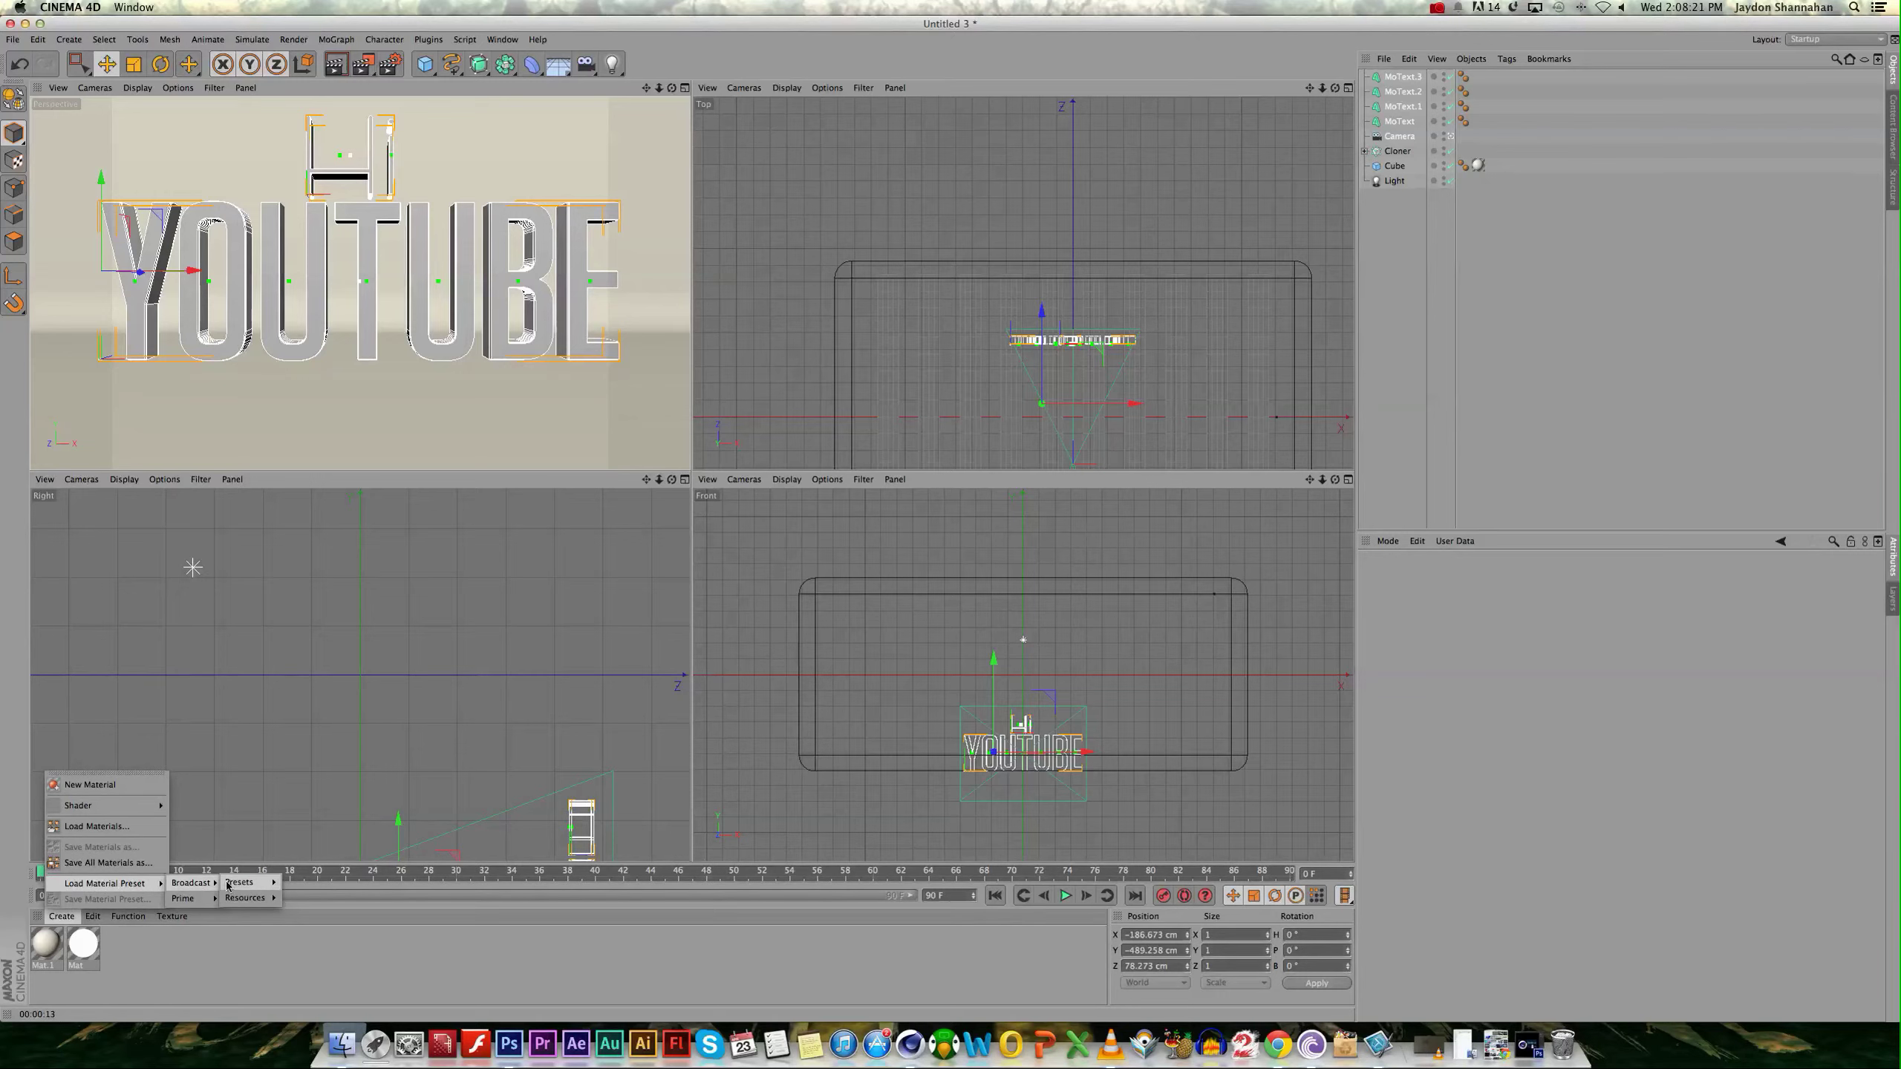
{"action": "mouse_move", "coordinate": [243, 897]}
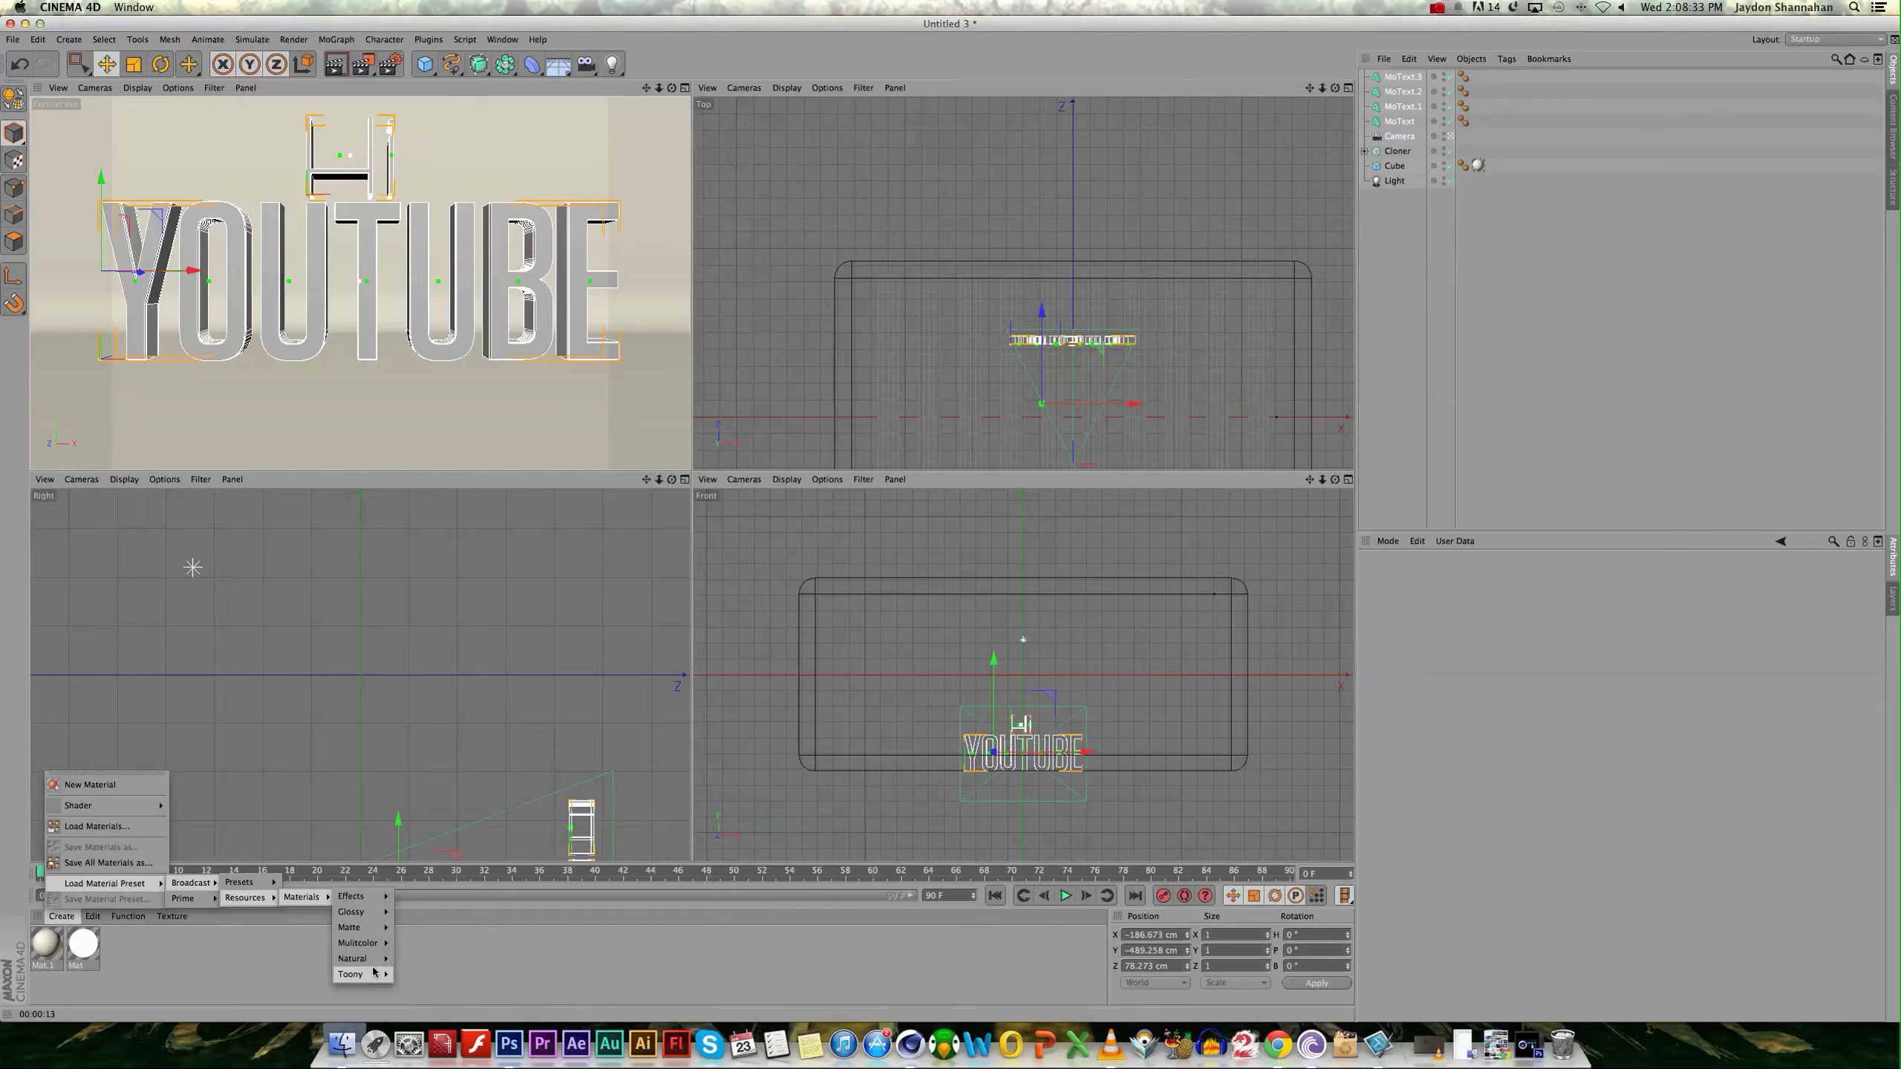
{"action": "mouse_move", "coordinate": [353, 957]}
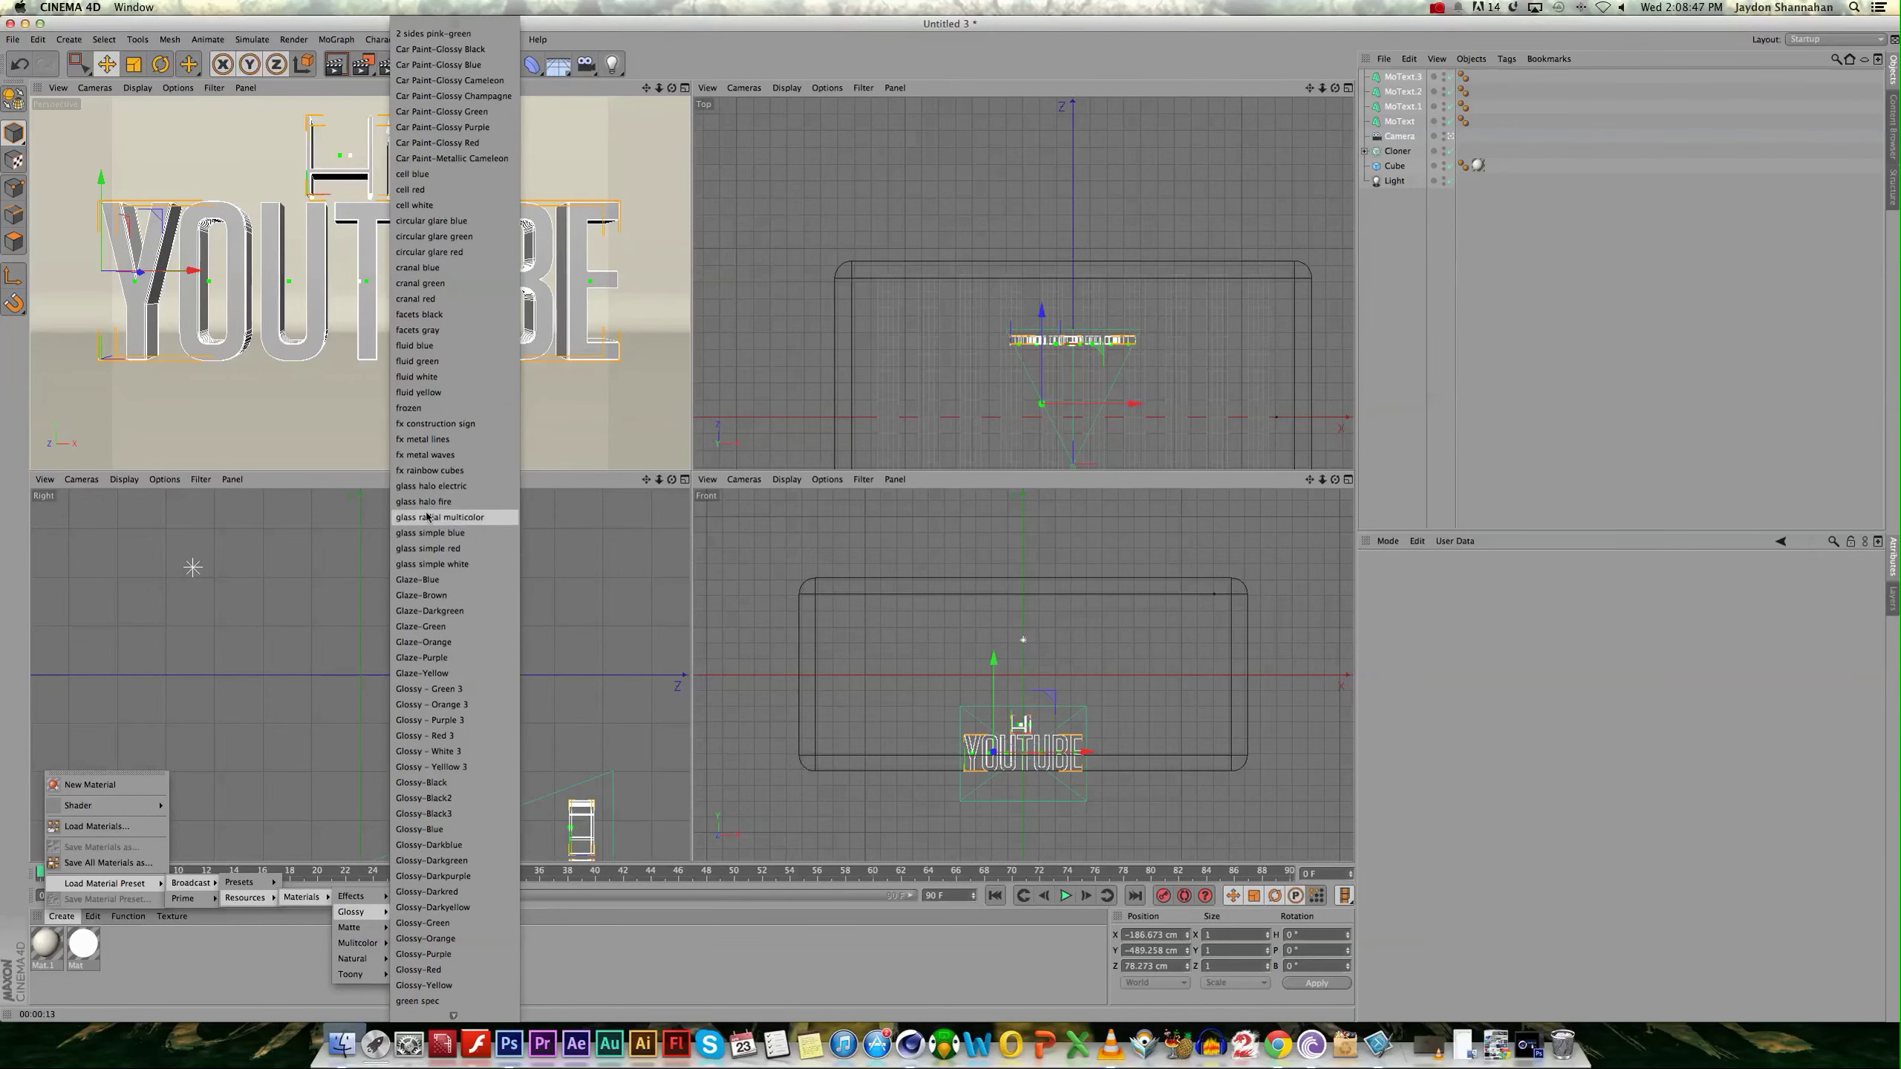
{"action": "mouse_move", "coordinate": [352, 912]}
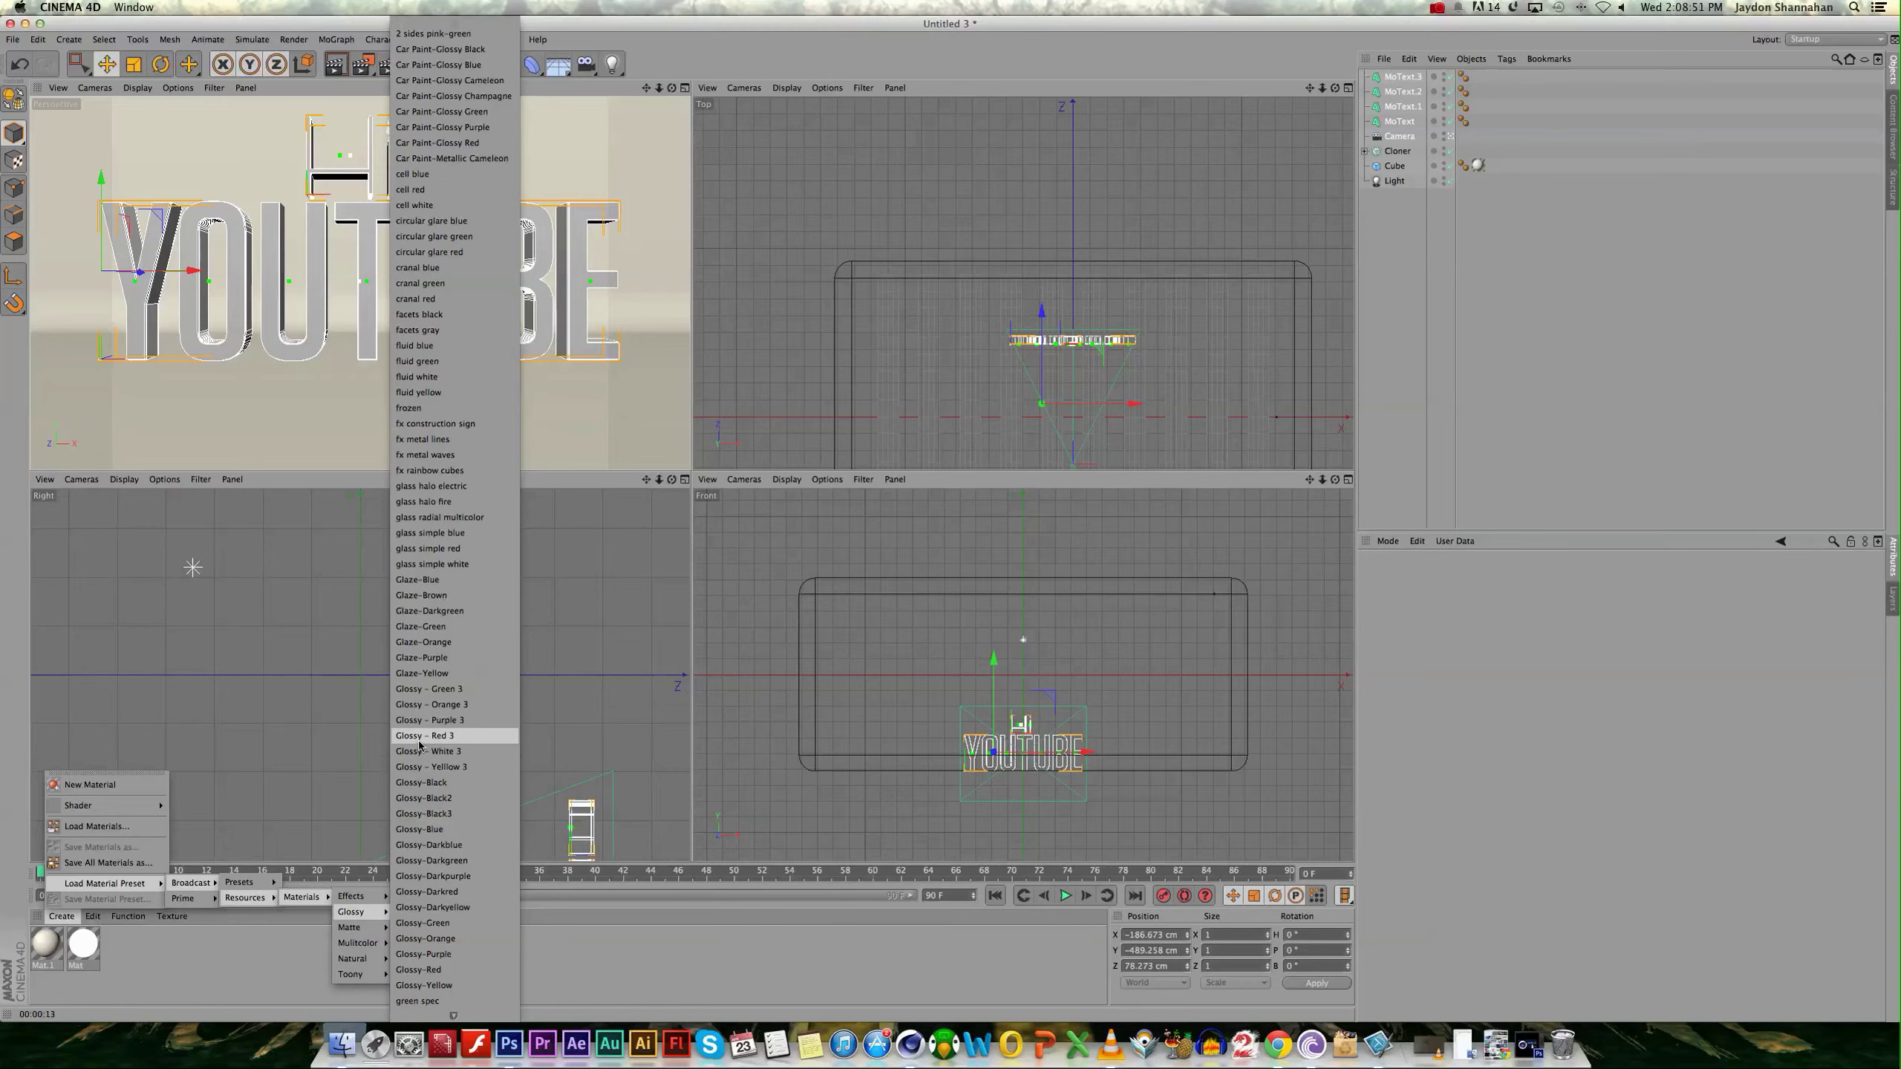
{"action": "left_click", "coordinate": [420, 737]}
{"action": "left_click_drag", "start_coordinate": [50, 946], "coordinate": [235, 245]}
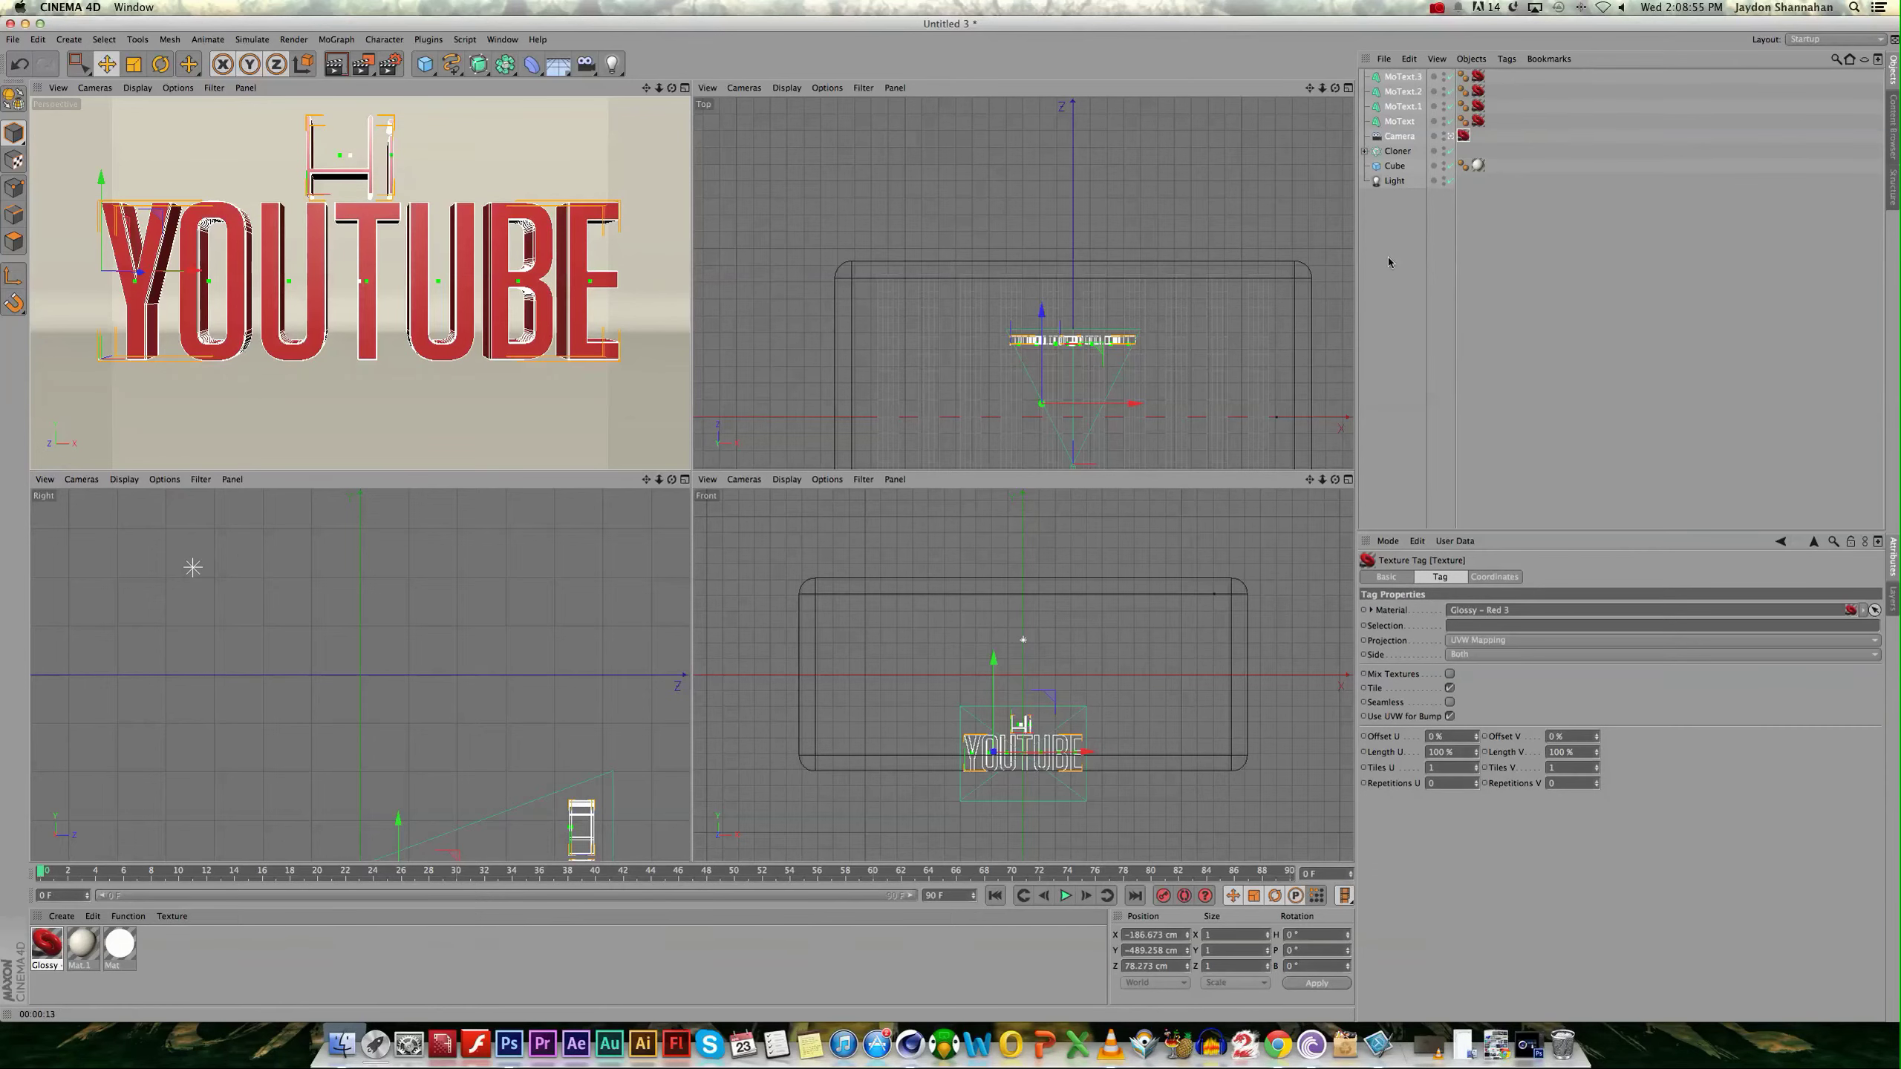
{"action": "left_click_drag", "start_coordinate": [1503, 122], "coordinate": [1475, 73]}
{"action": "key", "text": "Delete"}
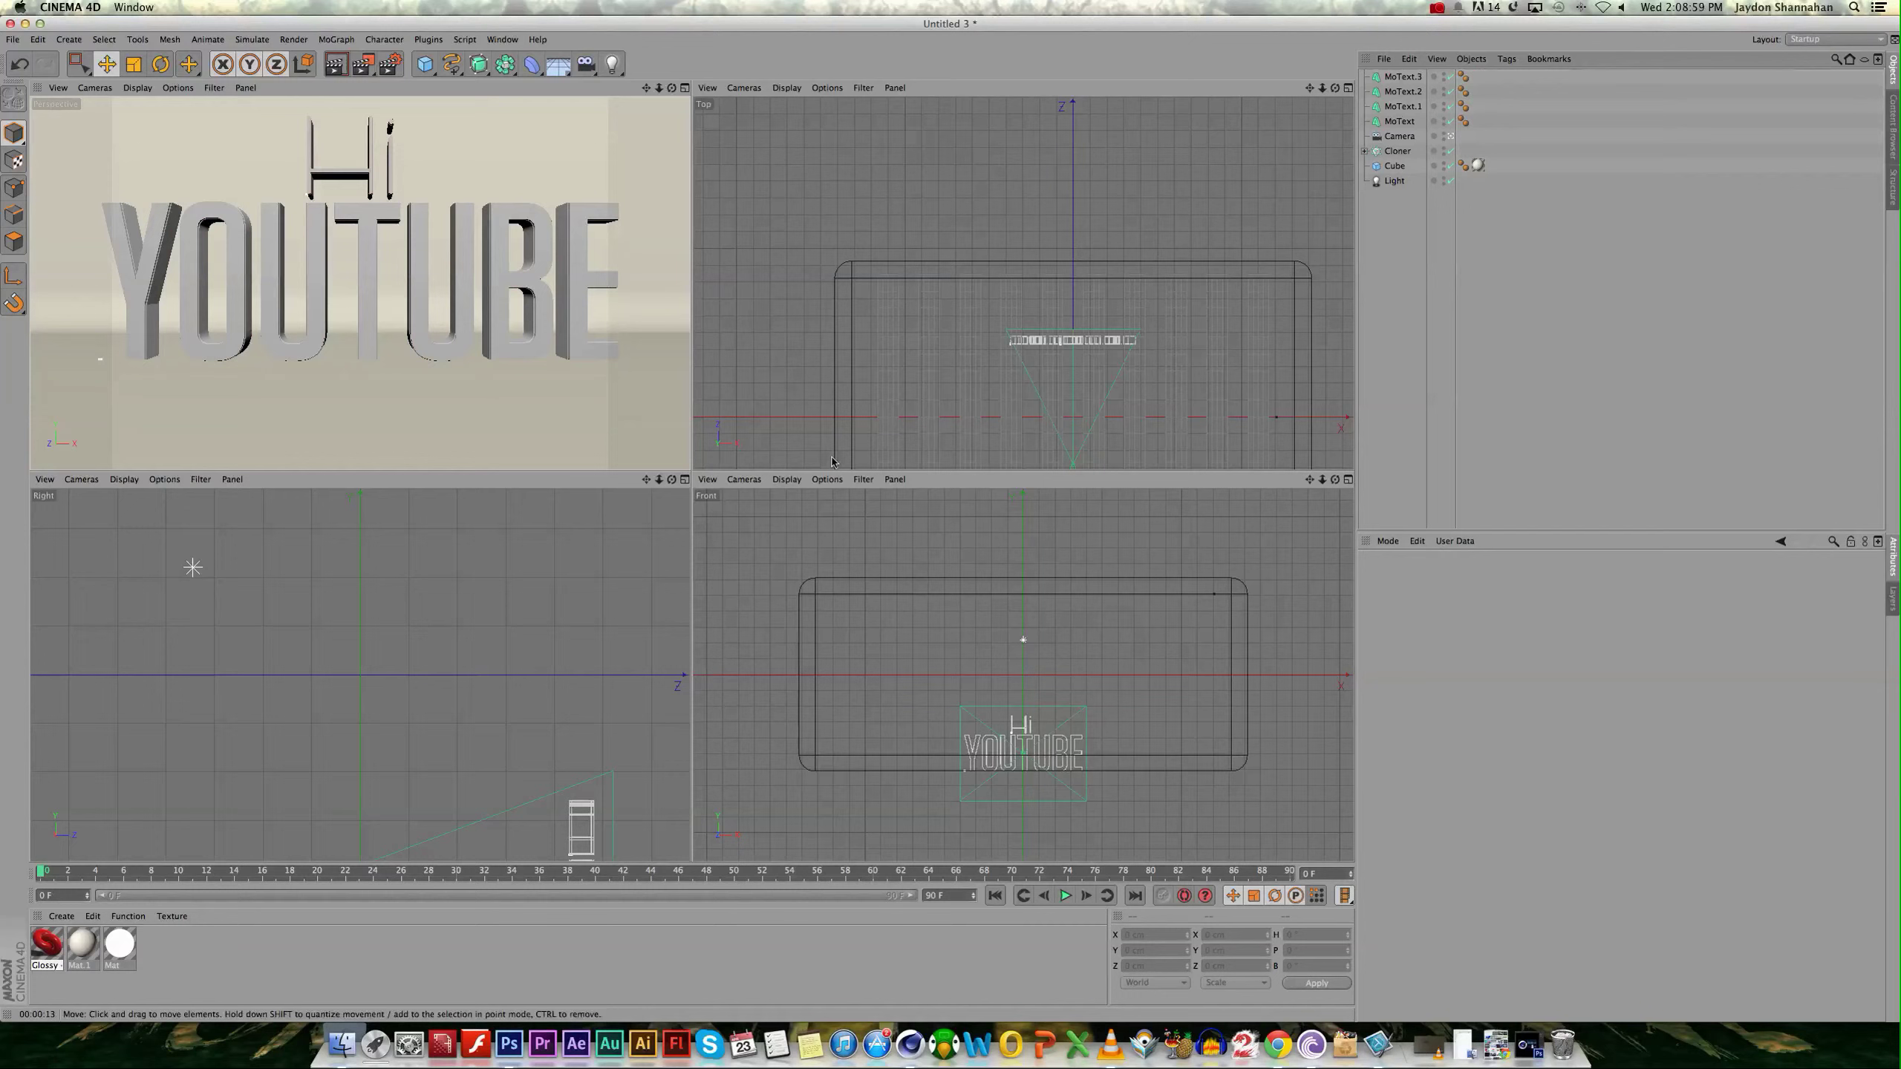
Apply Glossy - Red 3 to the YOUTUBE and Hi text objects, then bring up the material presets.
{"action": "left_click_drag", "start_coordinate": [50, 941], "coordinate": [239, 316]}
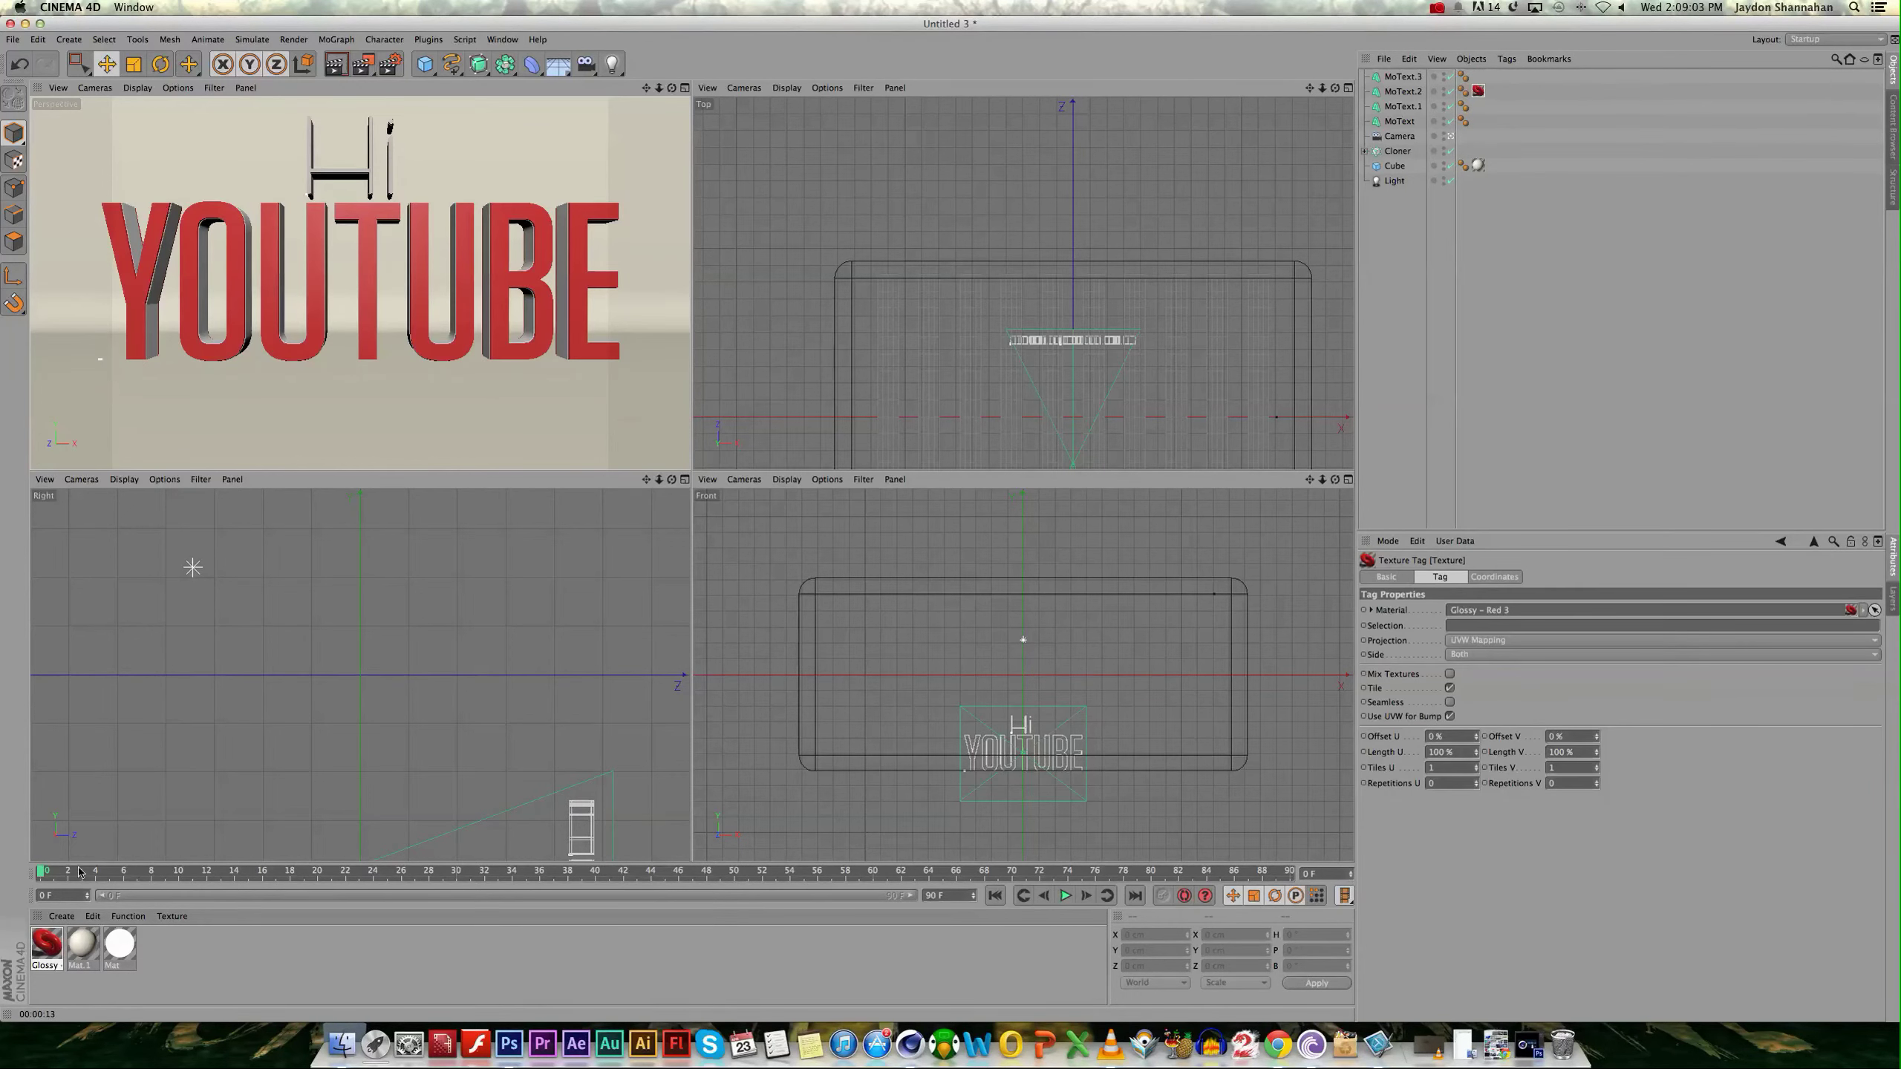
{"action": "left_click_drag", "start_coordinate": [421, 86], "coordinate": [390, 156]}
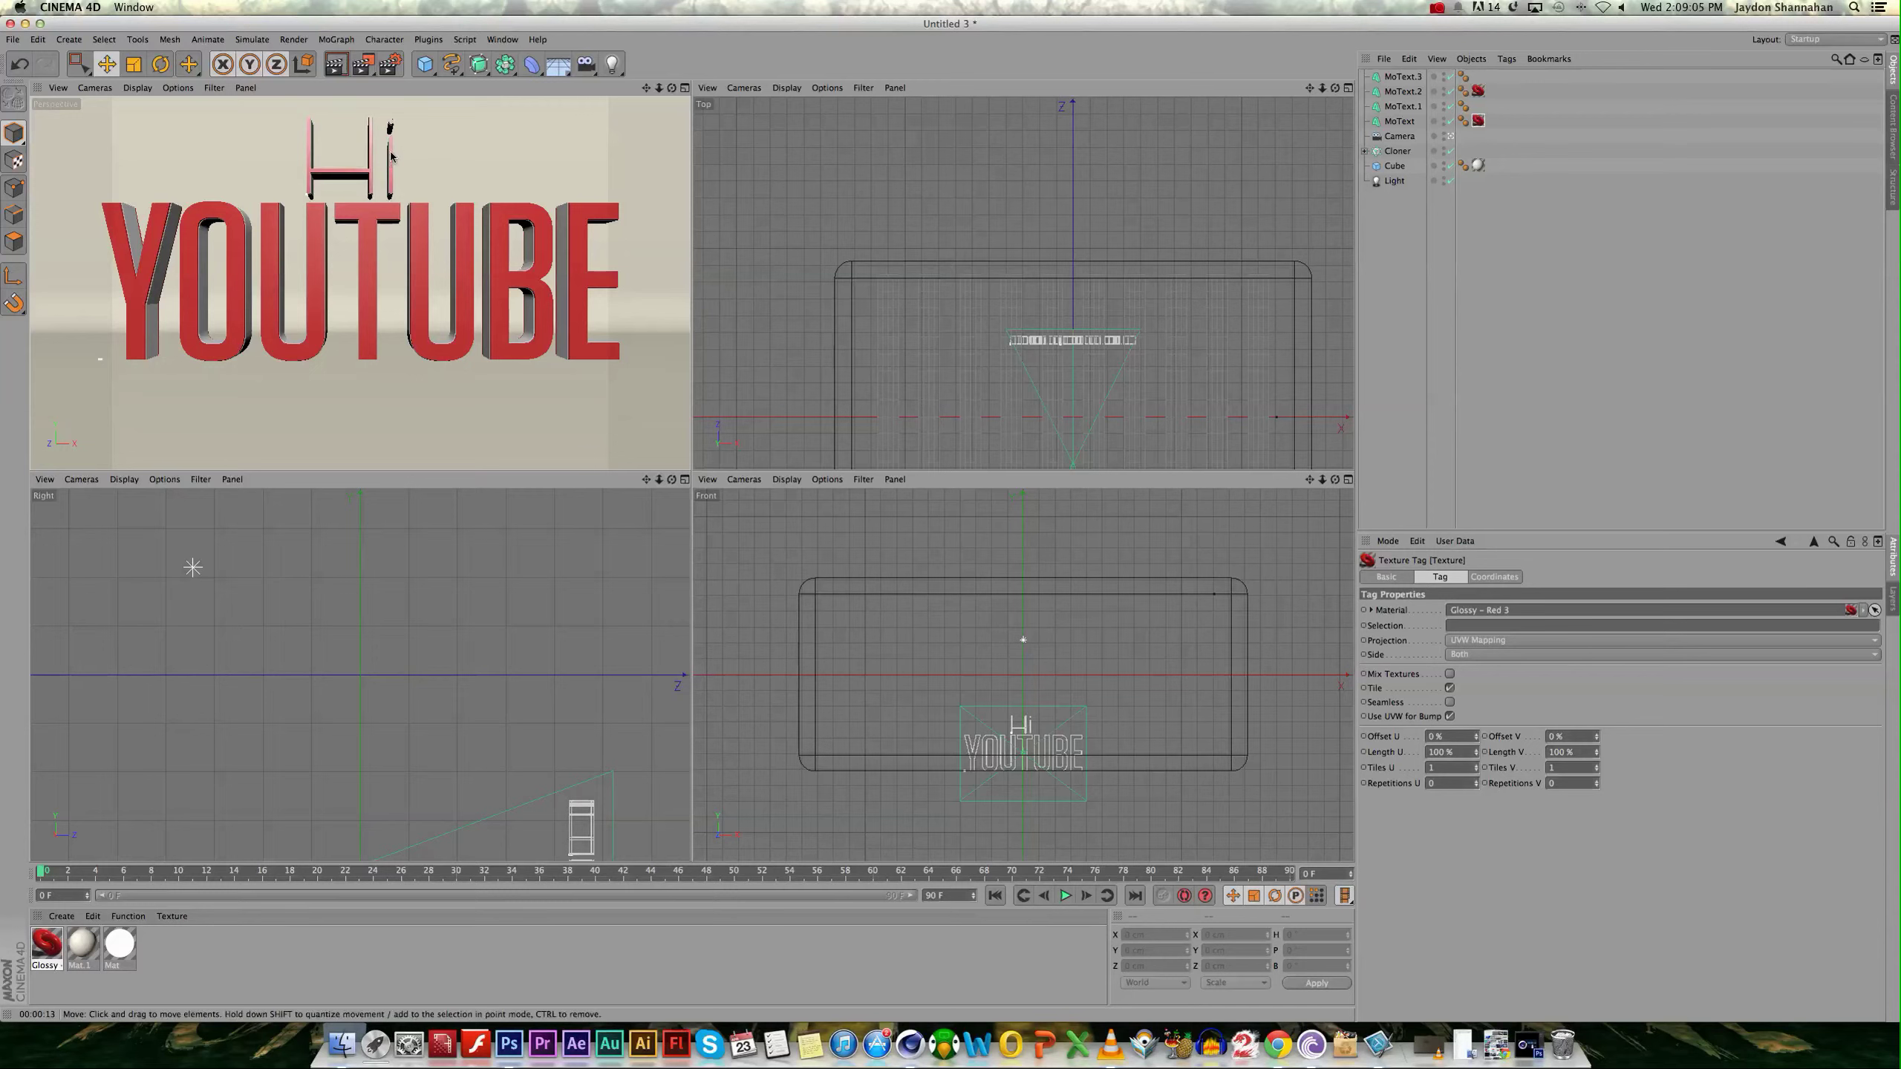
{"action": "left_click", "coordinate": [62, 916]}
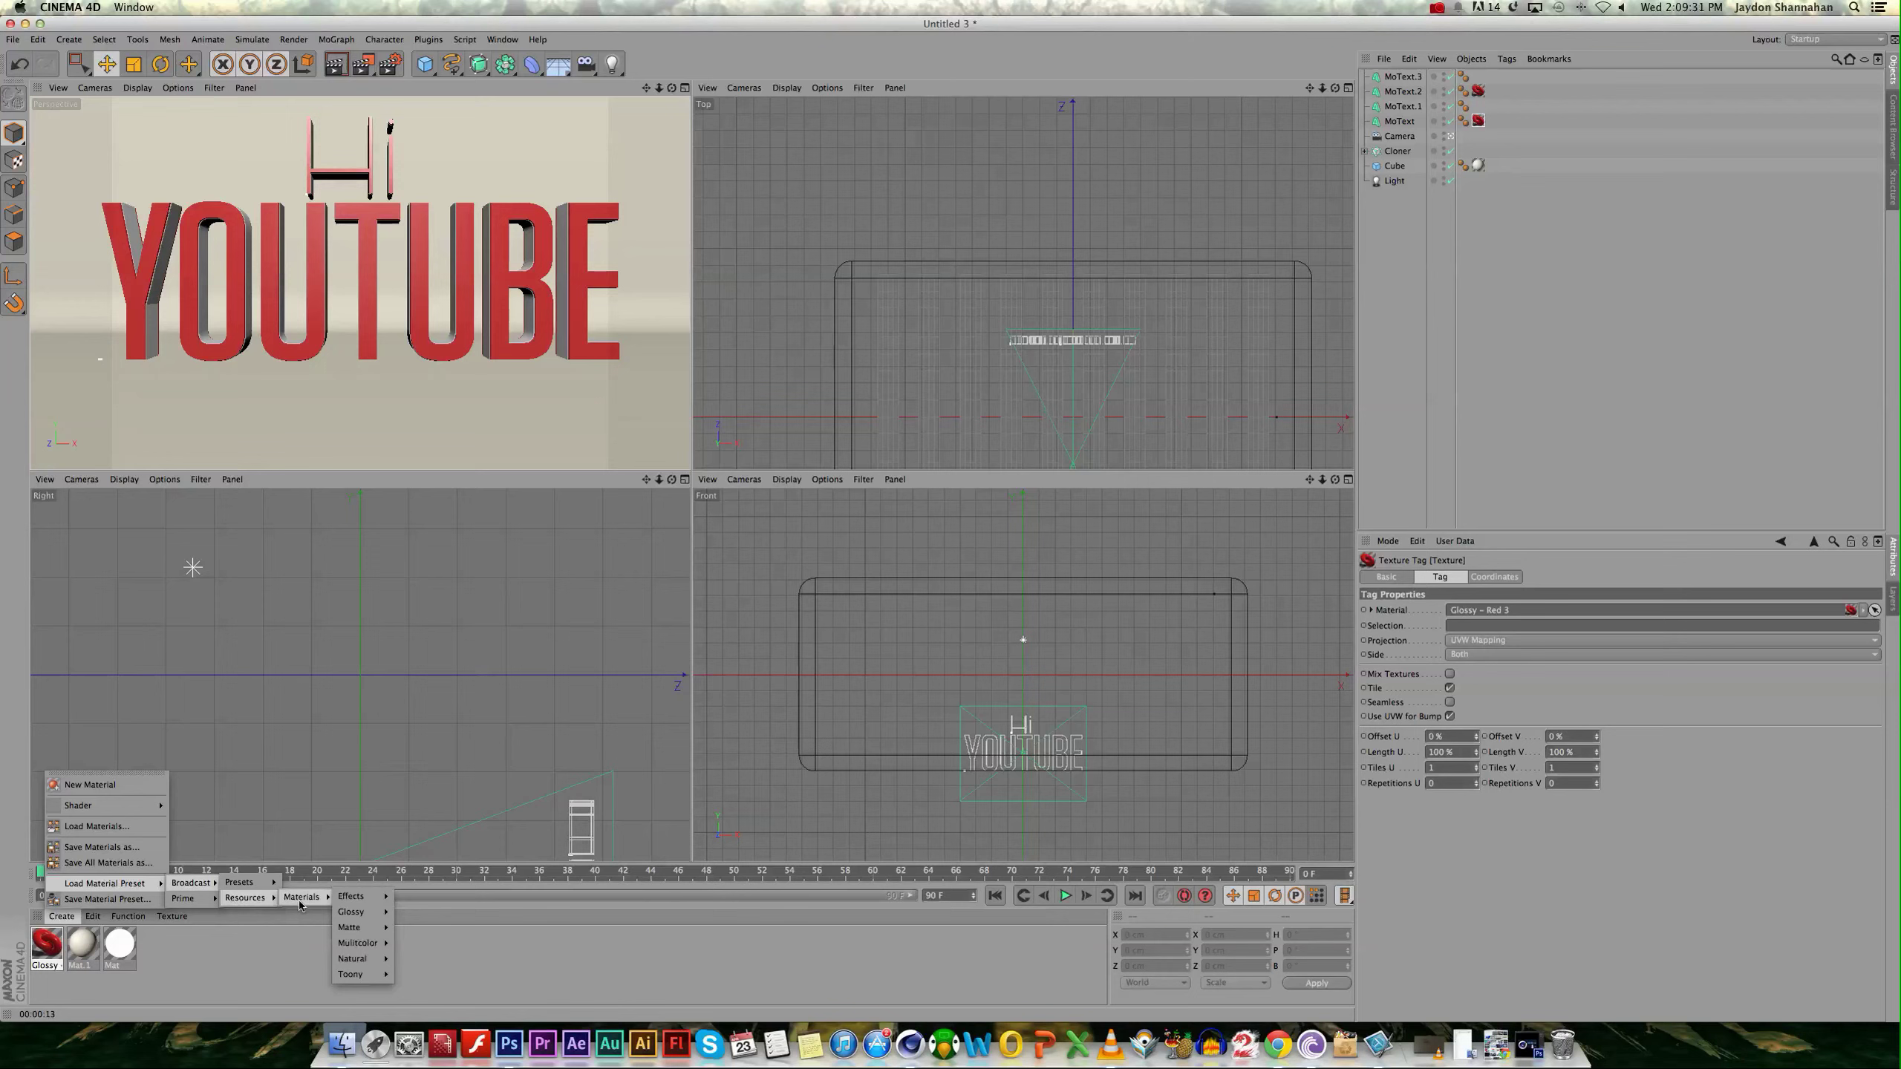
{"action": "mouse_move", "coordinate": [352, 912]}
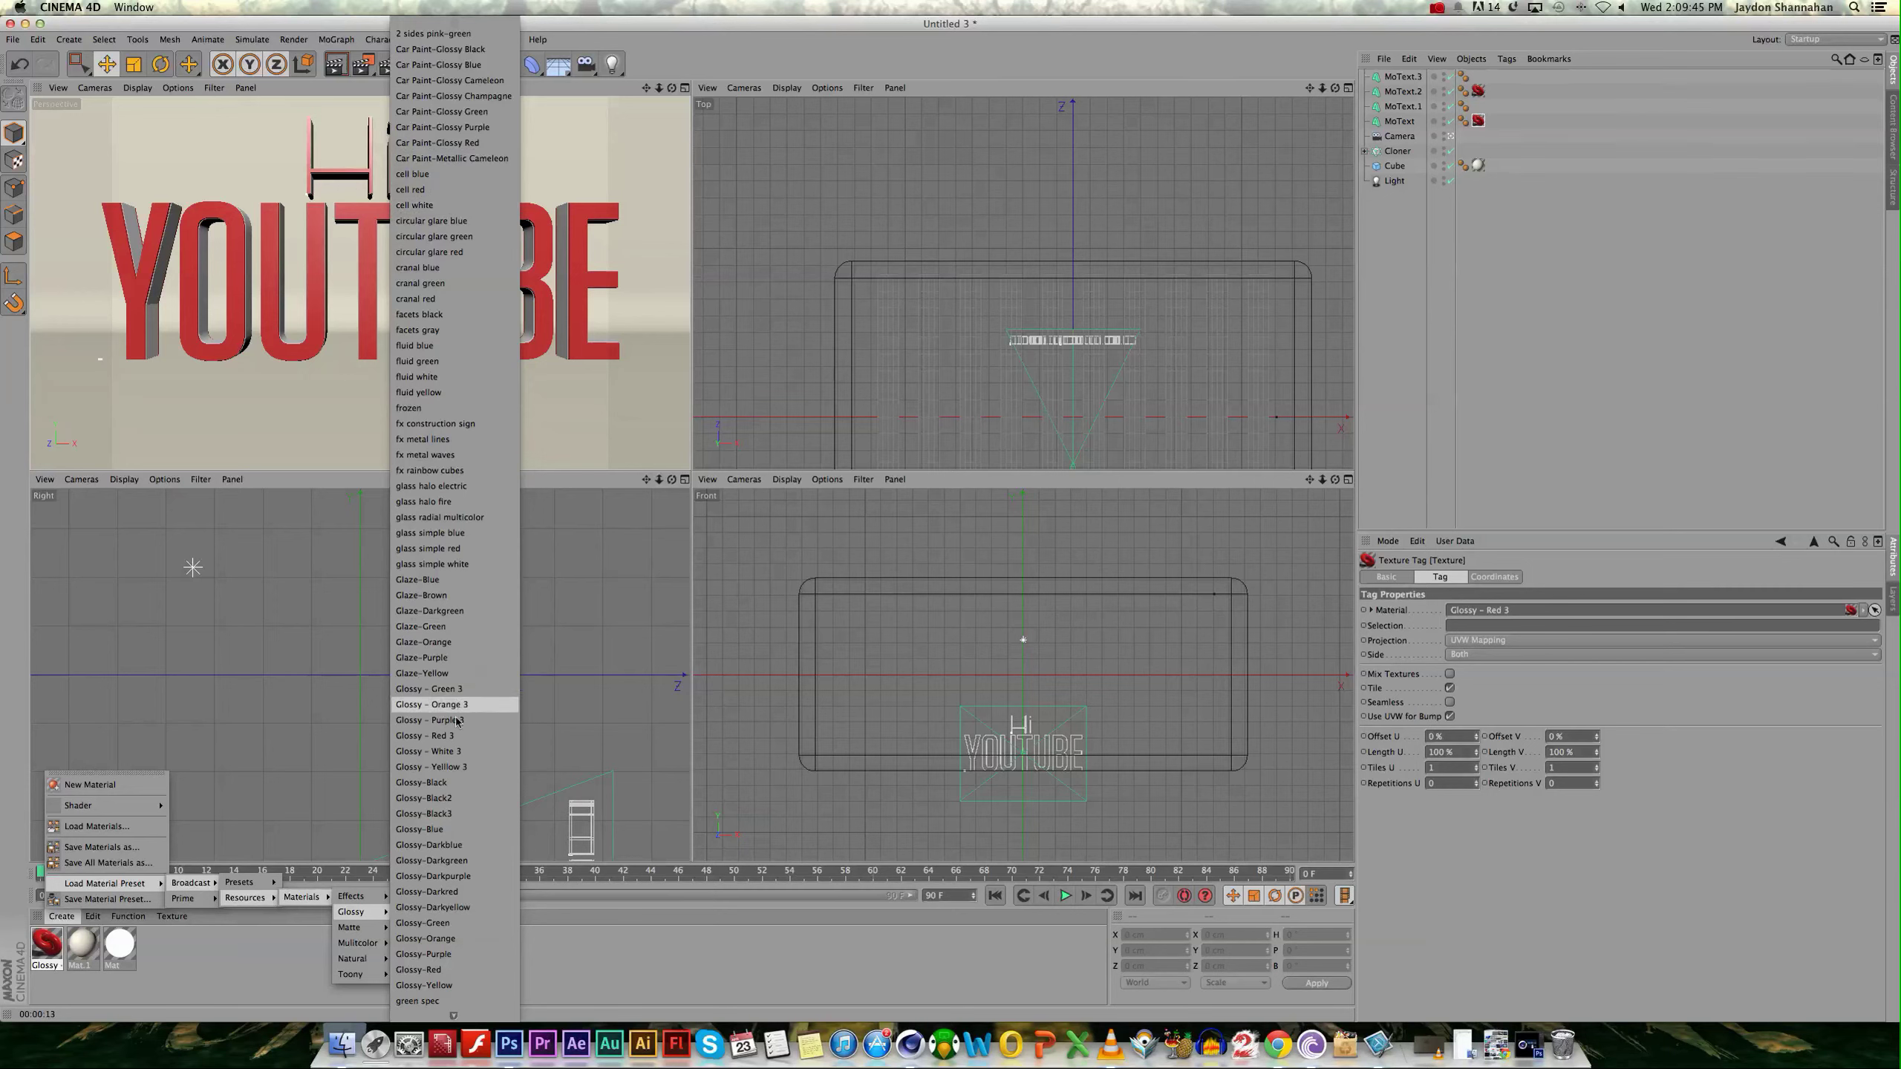
Apply the Glossy - White 3 preset to MoText.3 and render the perspective view.
{"action": "left_click", "coordinate": [449, 751]}
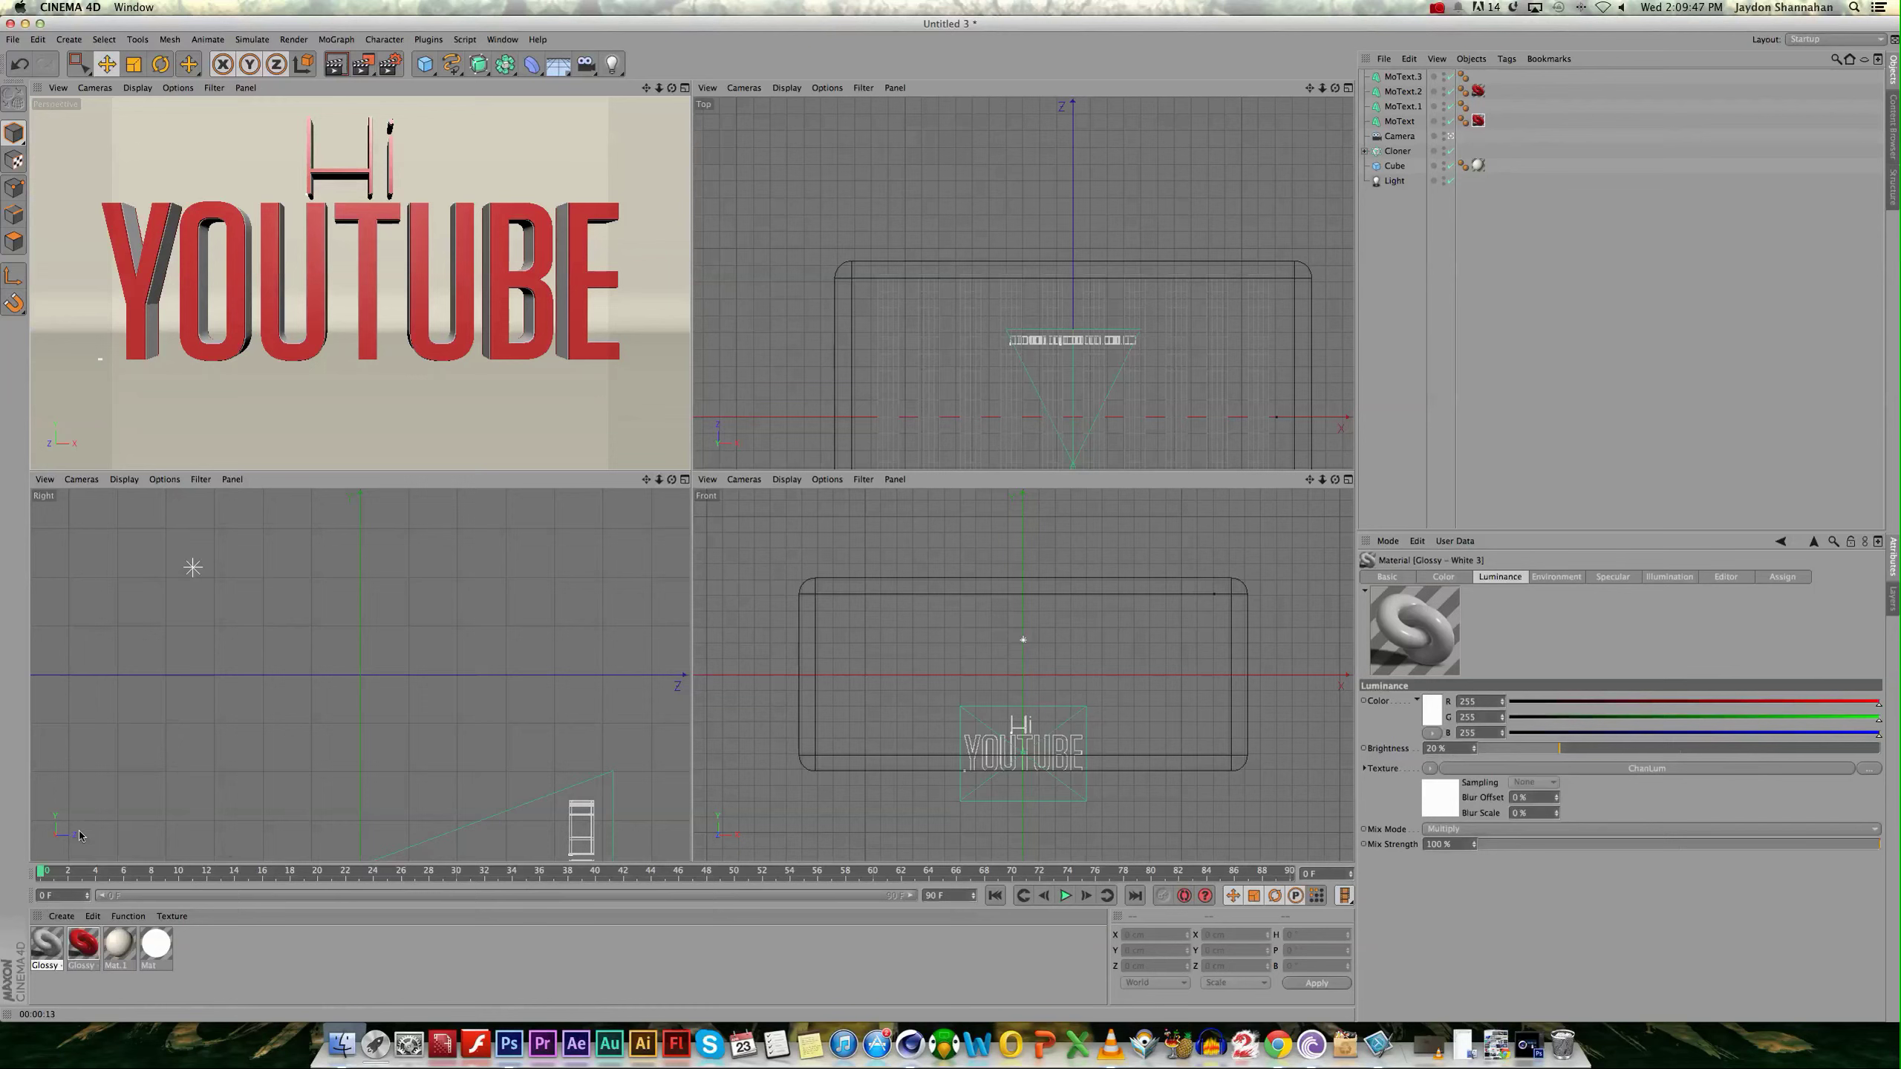
{"action": "left_click_drag", "start_coordinate": [80, 836], "coordinate": [157, 323]}
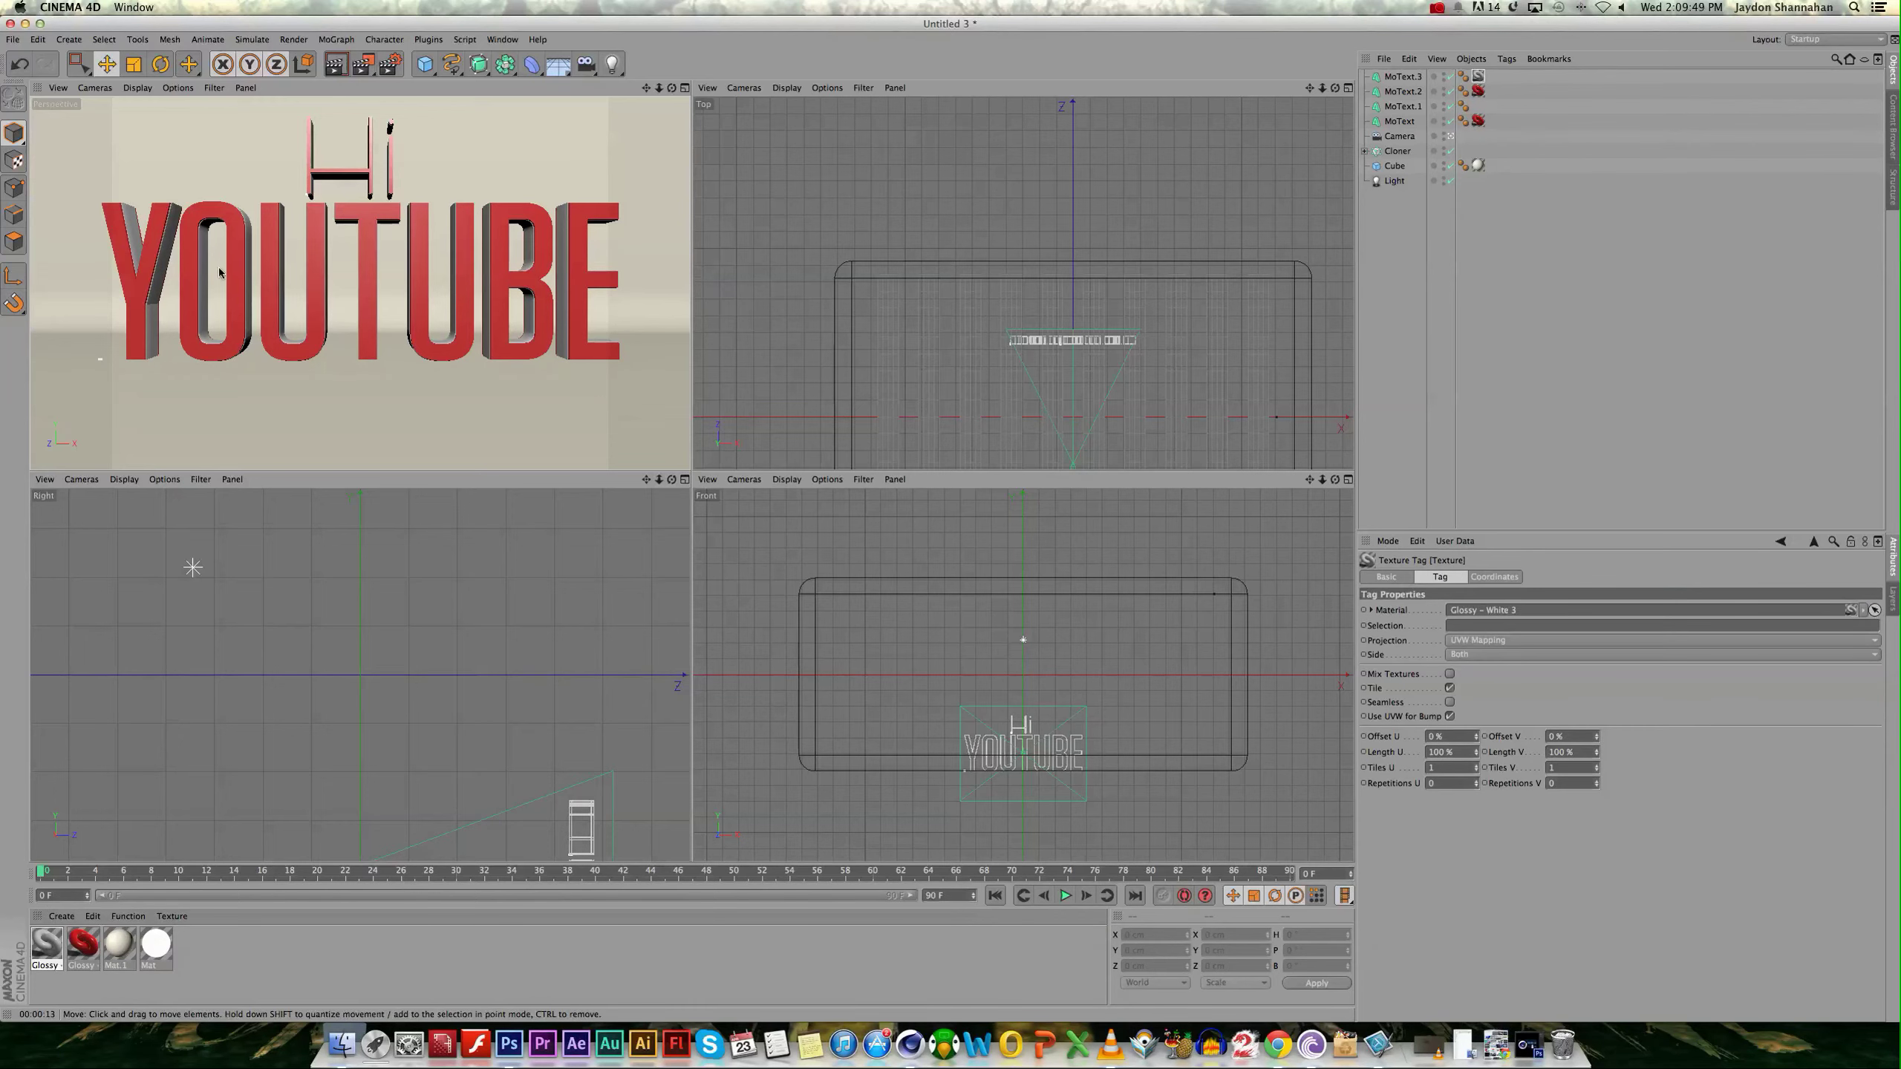
{"action": "left_click", "coordinate": [335, 65]}
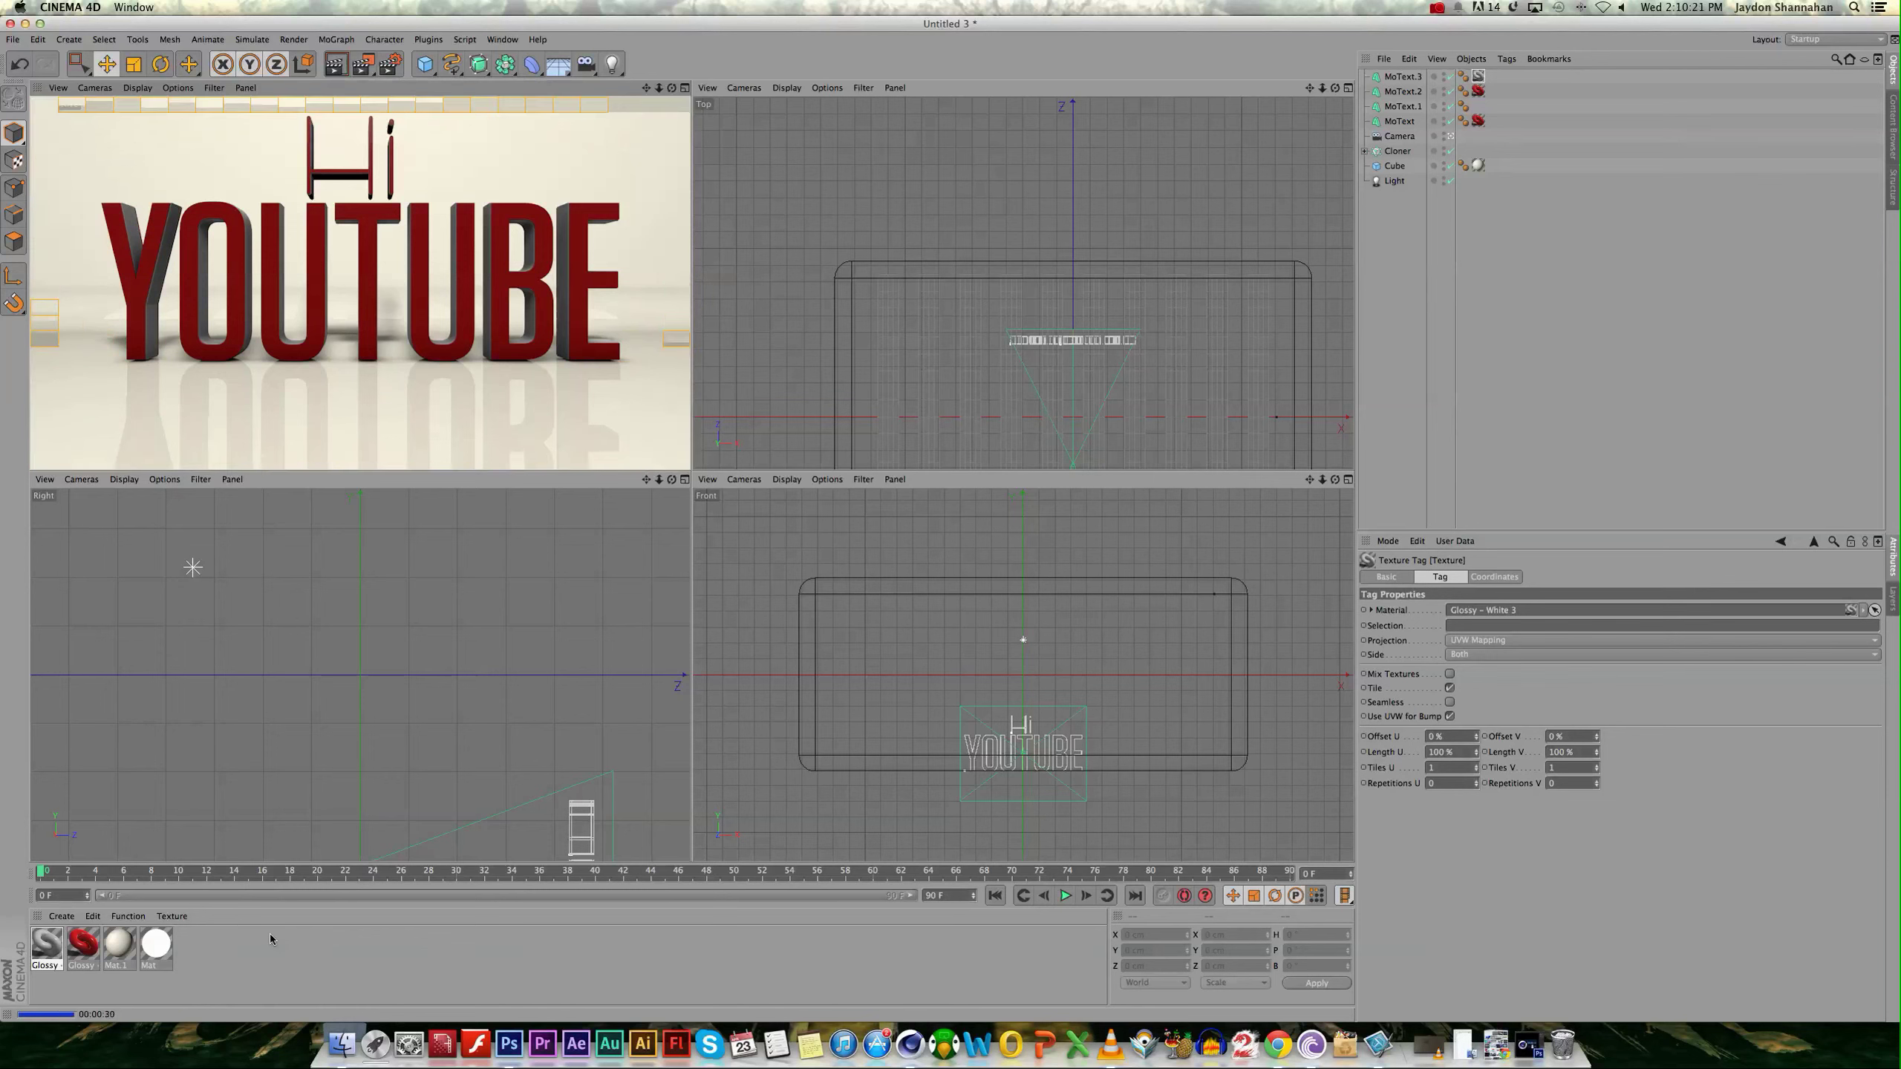
Set Mat's luminance brightness to 250%, re-render, and bring up the material presets.
{"action": "left_click", "coordinate": [156, 945]}
{"action": "left_click", "coordinate": [1431, 747]}
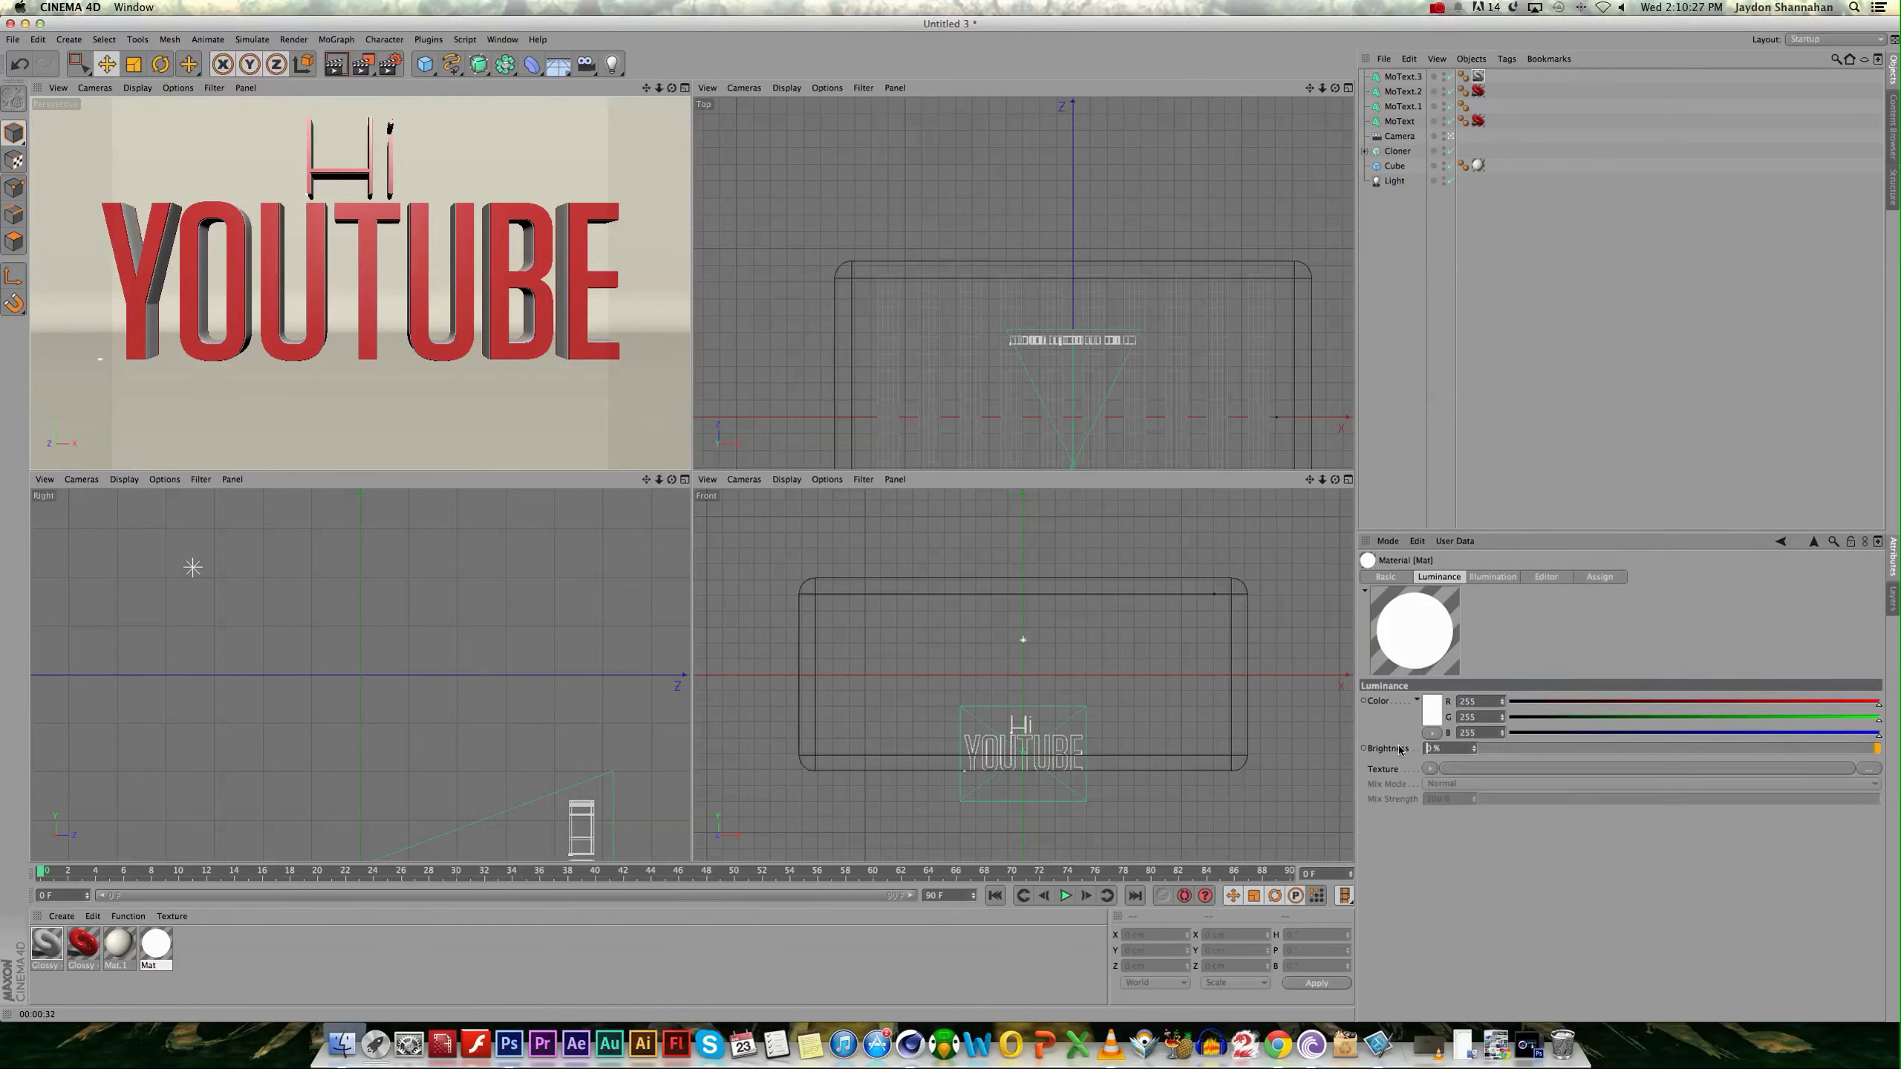
{"action": "type", "text": "250"}
{"action": "key", "text": "BackSpace"}
{"action": "key", "text": "Return"}
{"action": "left_click", "coordinate": [336, 64]}
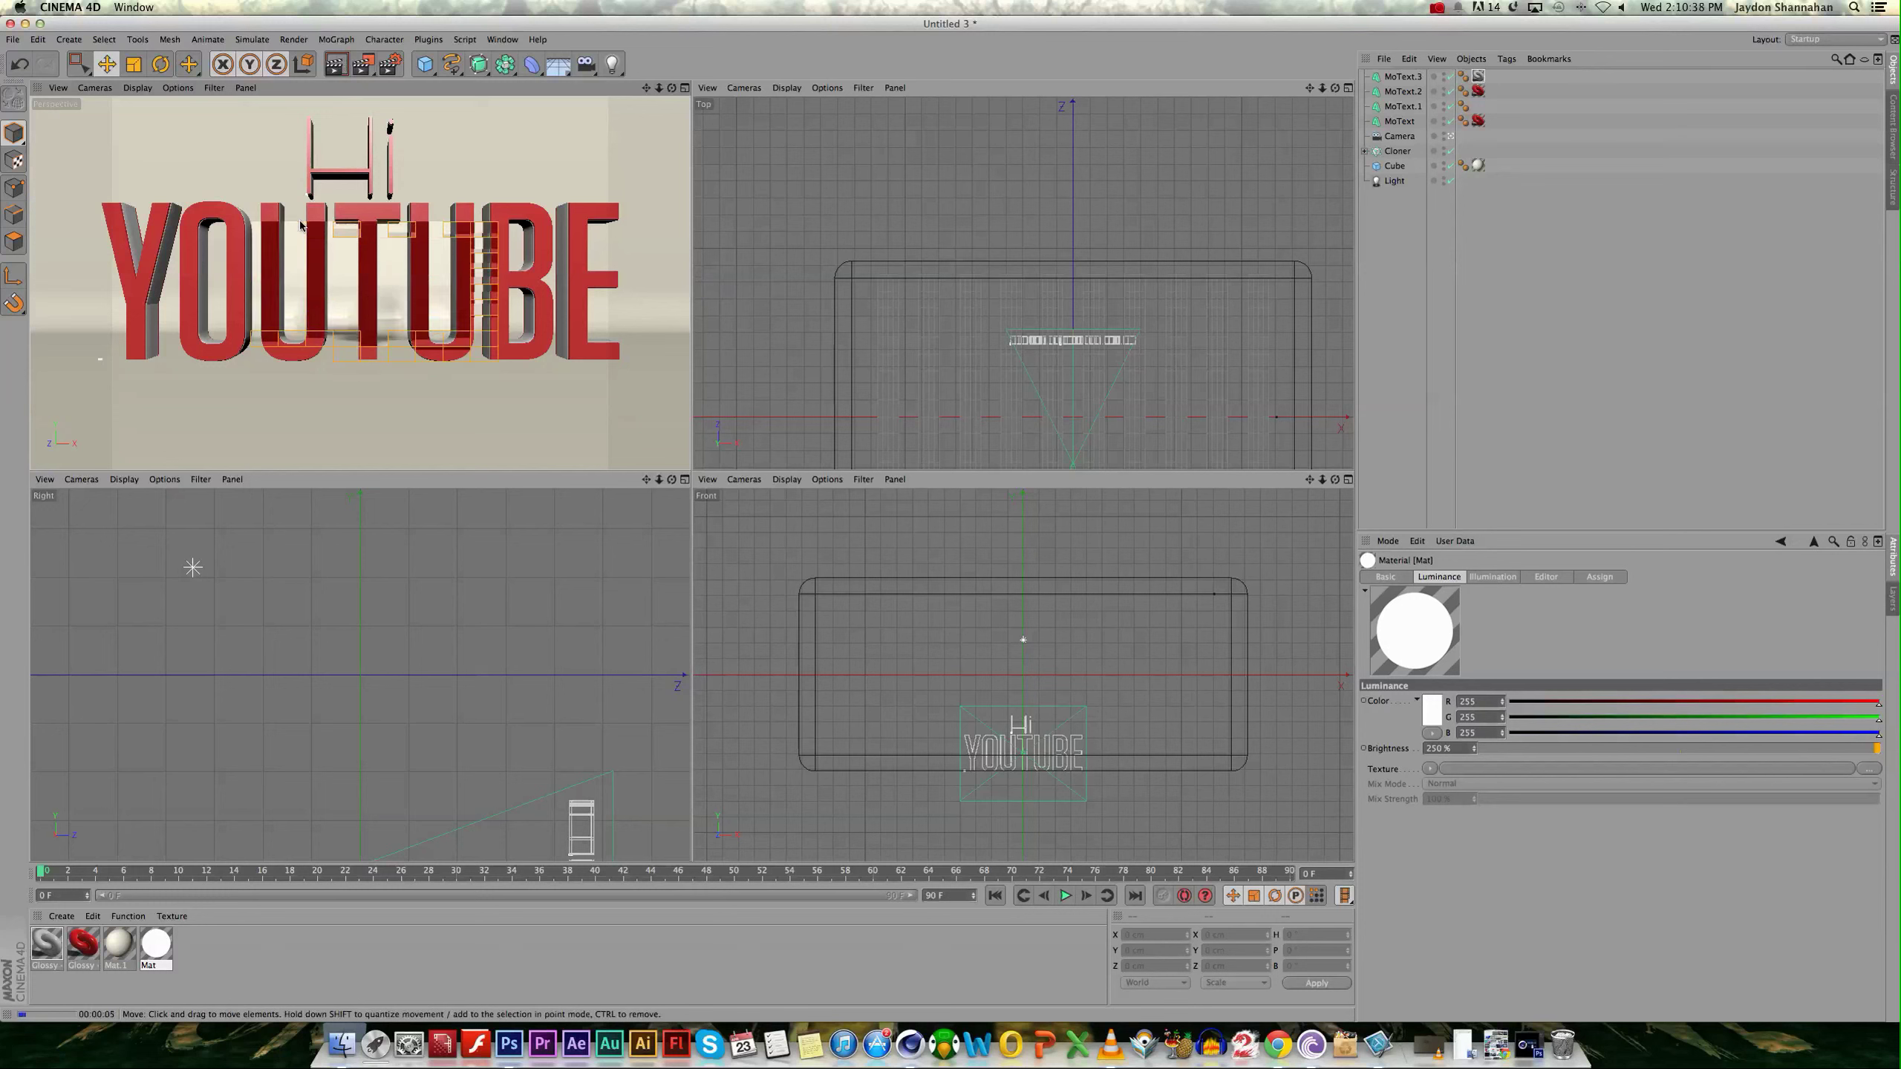
{"action": "left_click", "coordinate": [60, 916]}
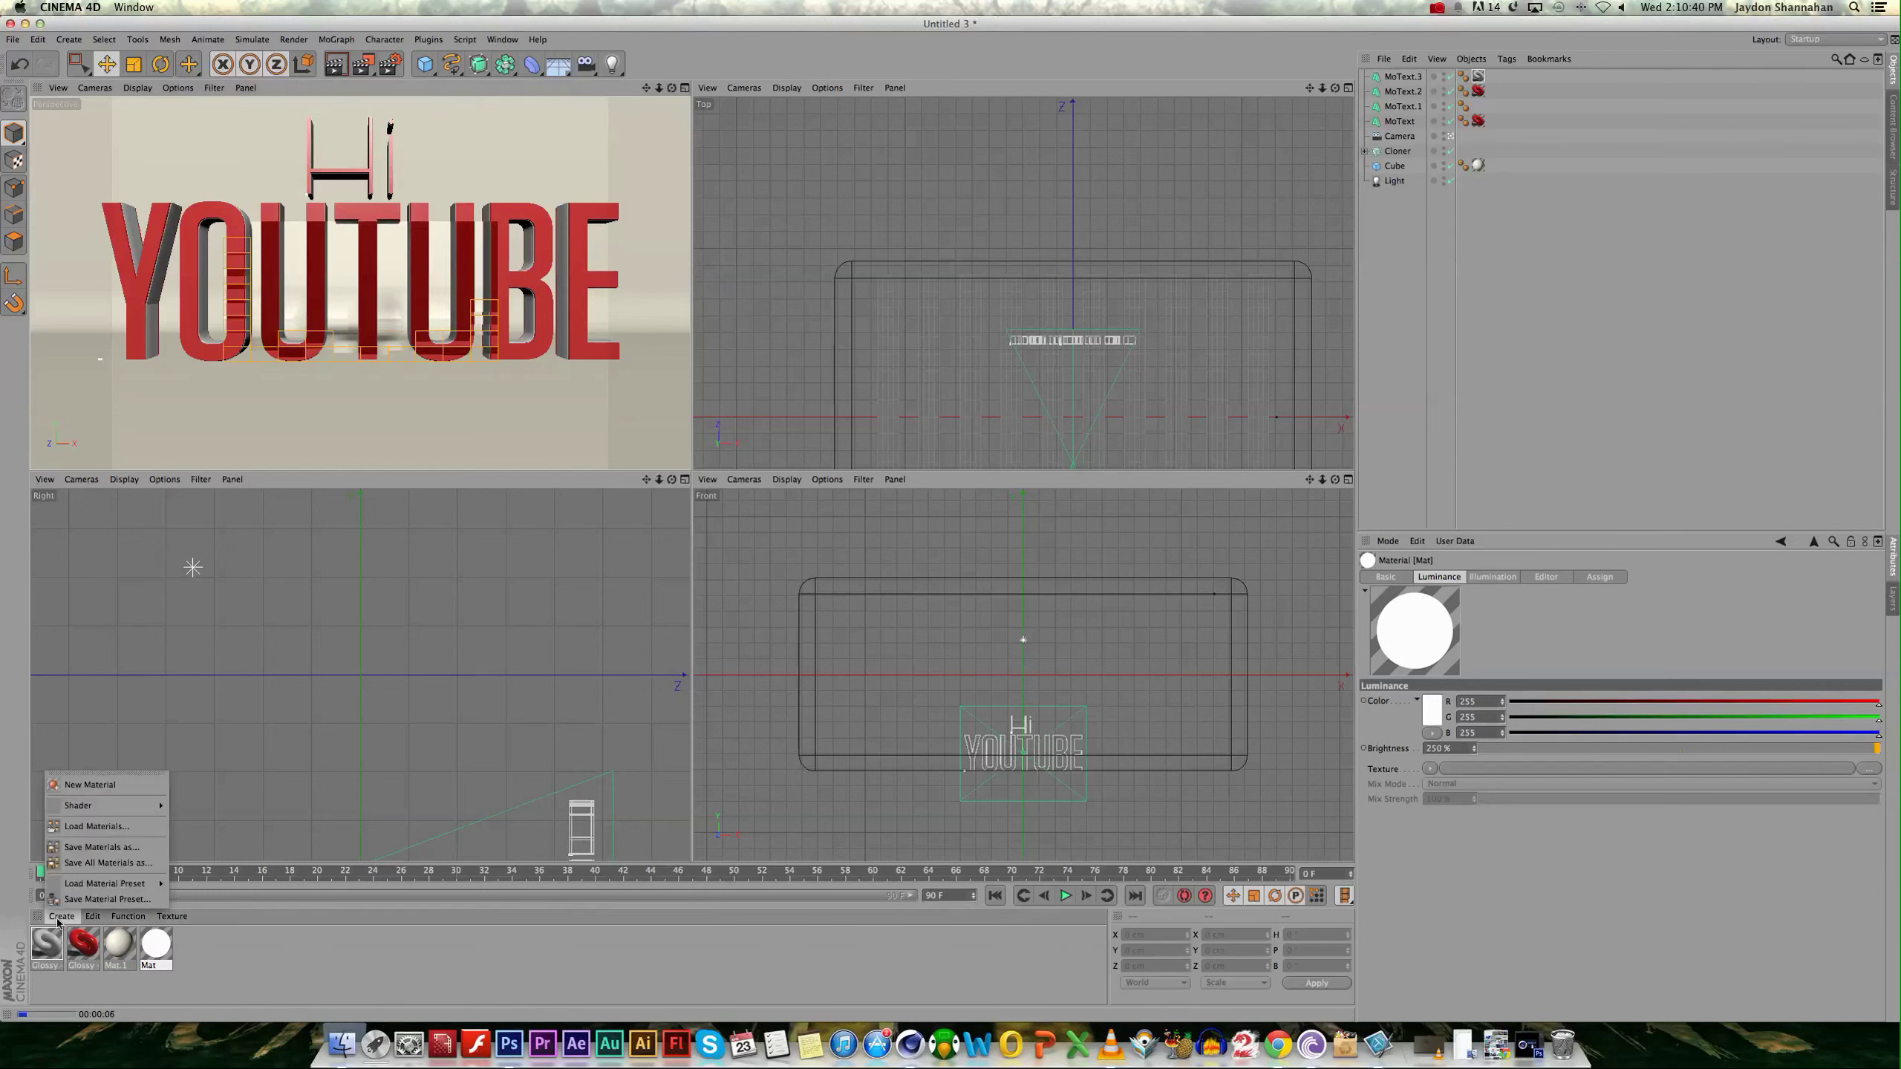
{"action": "mouse_move", "coordinate": [104, 883]}
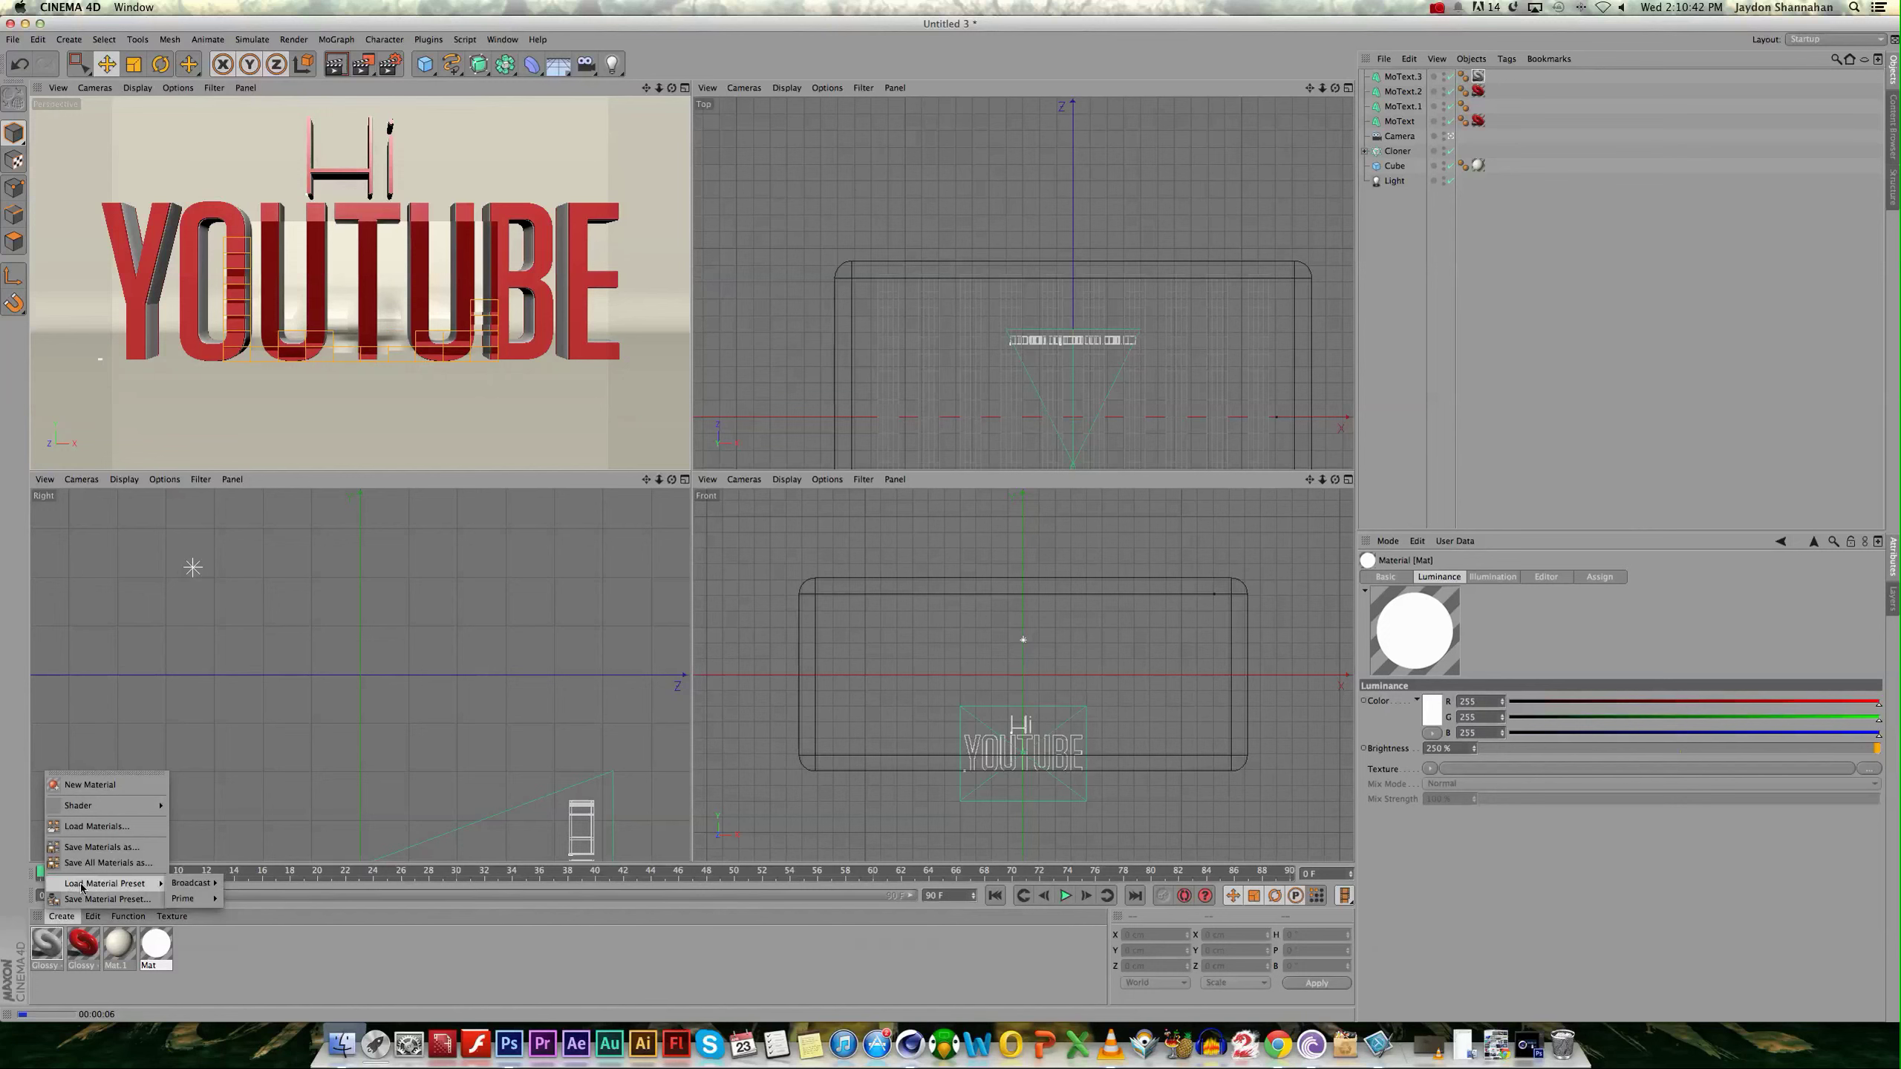
{"action": "mouse_move", "coordinate": [182, 897]}
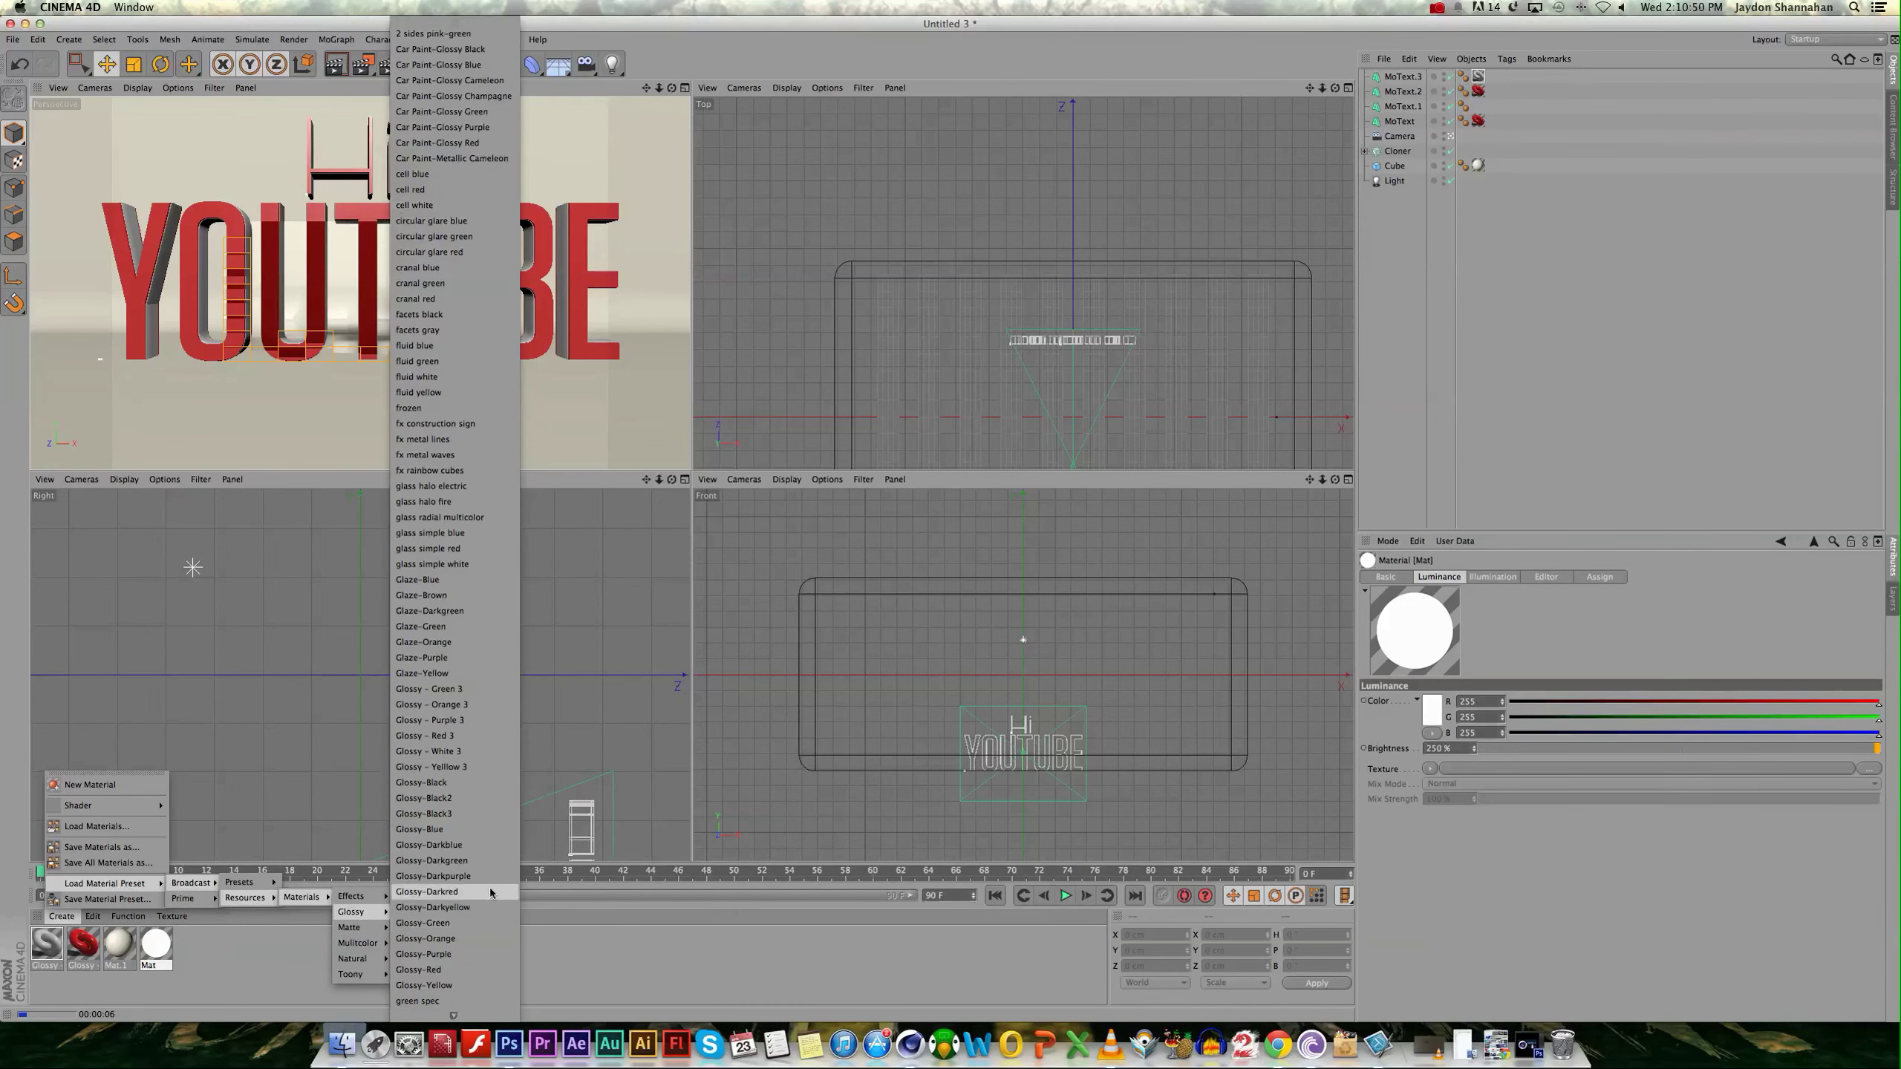
{"action": "mouse_move", "coordinate": [352, 897]}
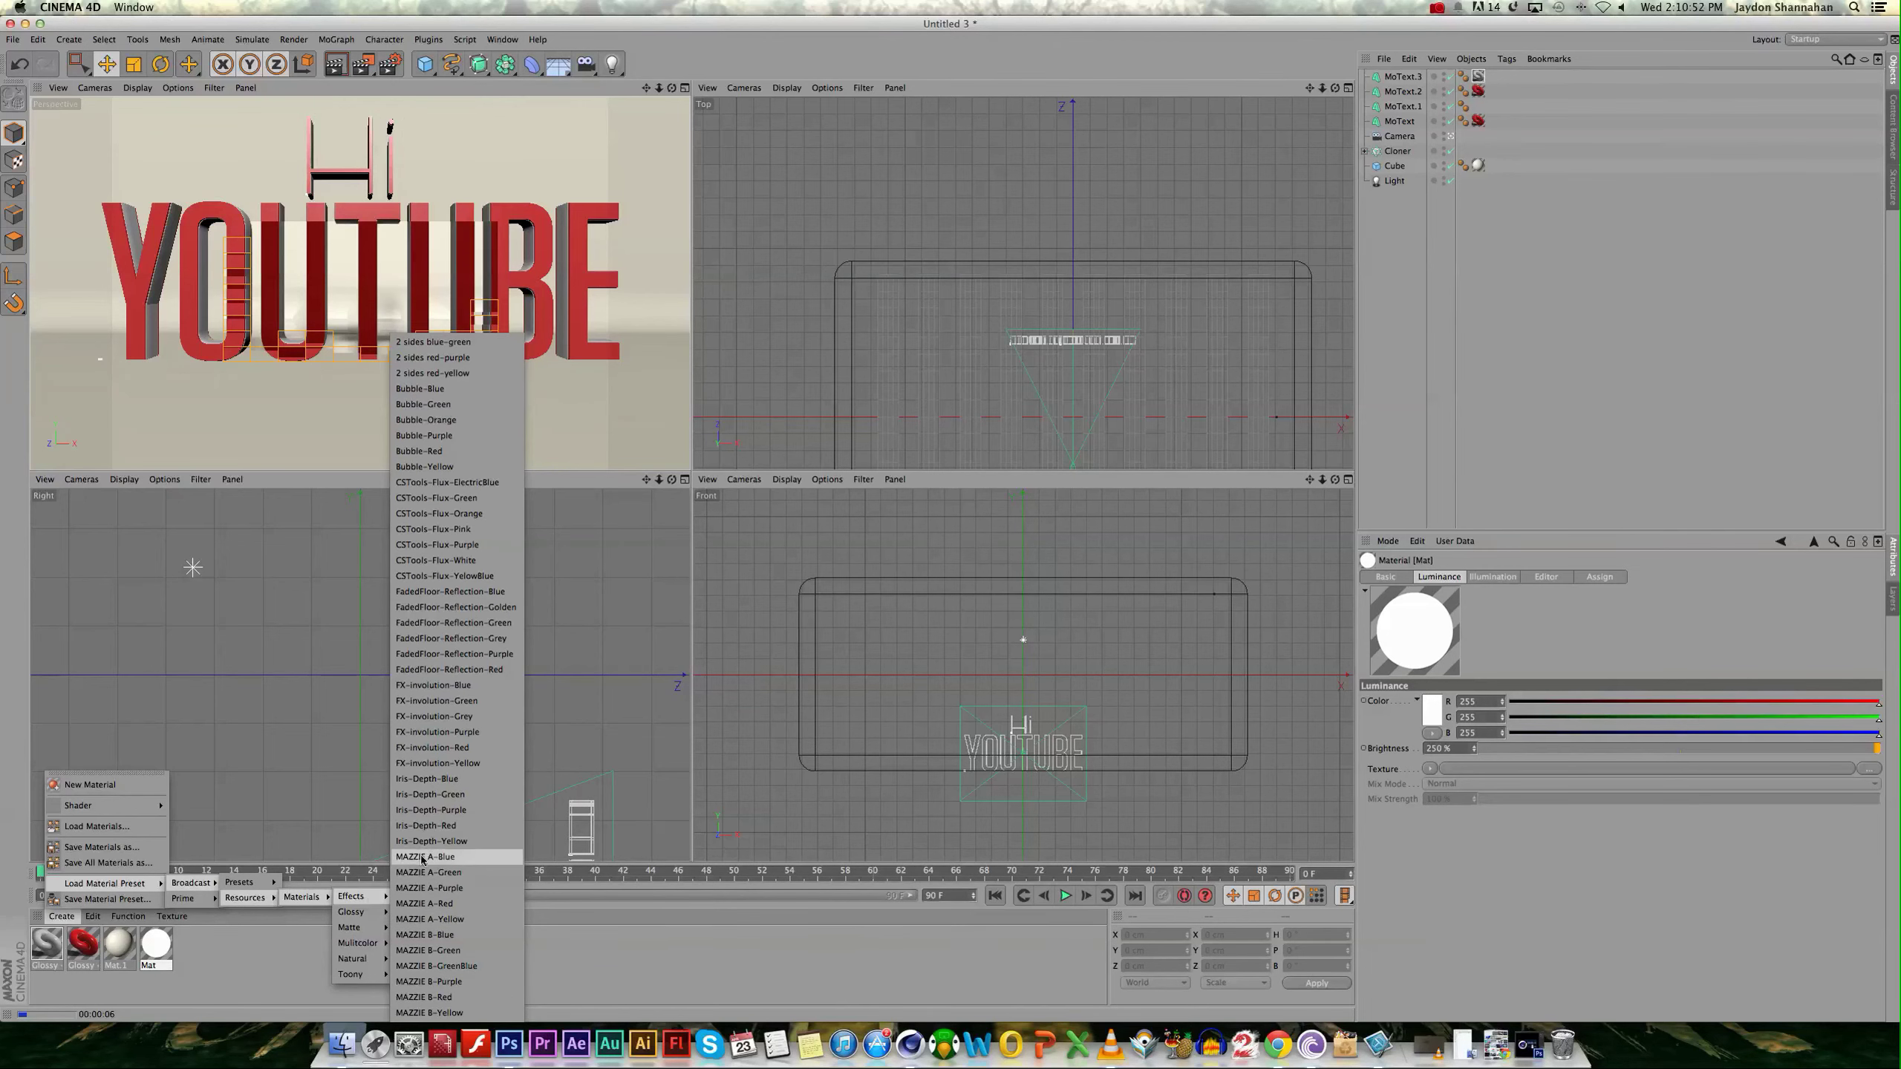
Apply the FX-involution-Green effect preset to the YOUTUBE MoText object.
{"action": "left_click", "coordinate": [466, 703]}
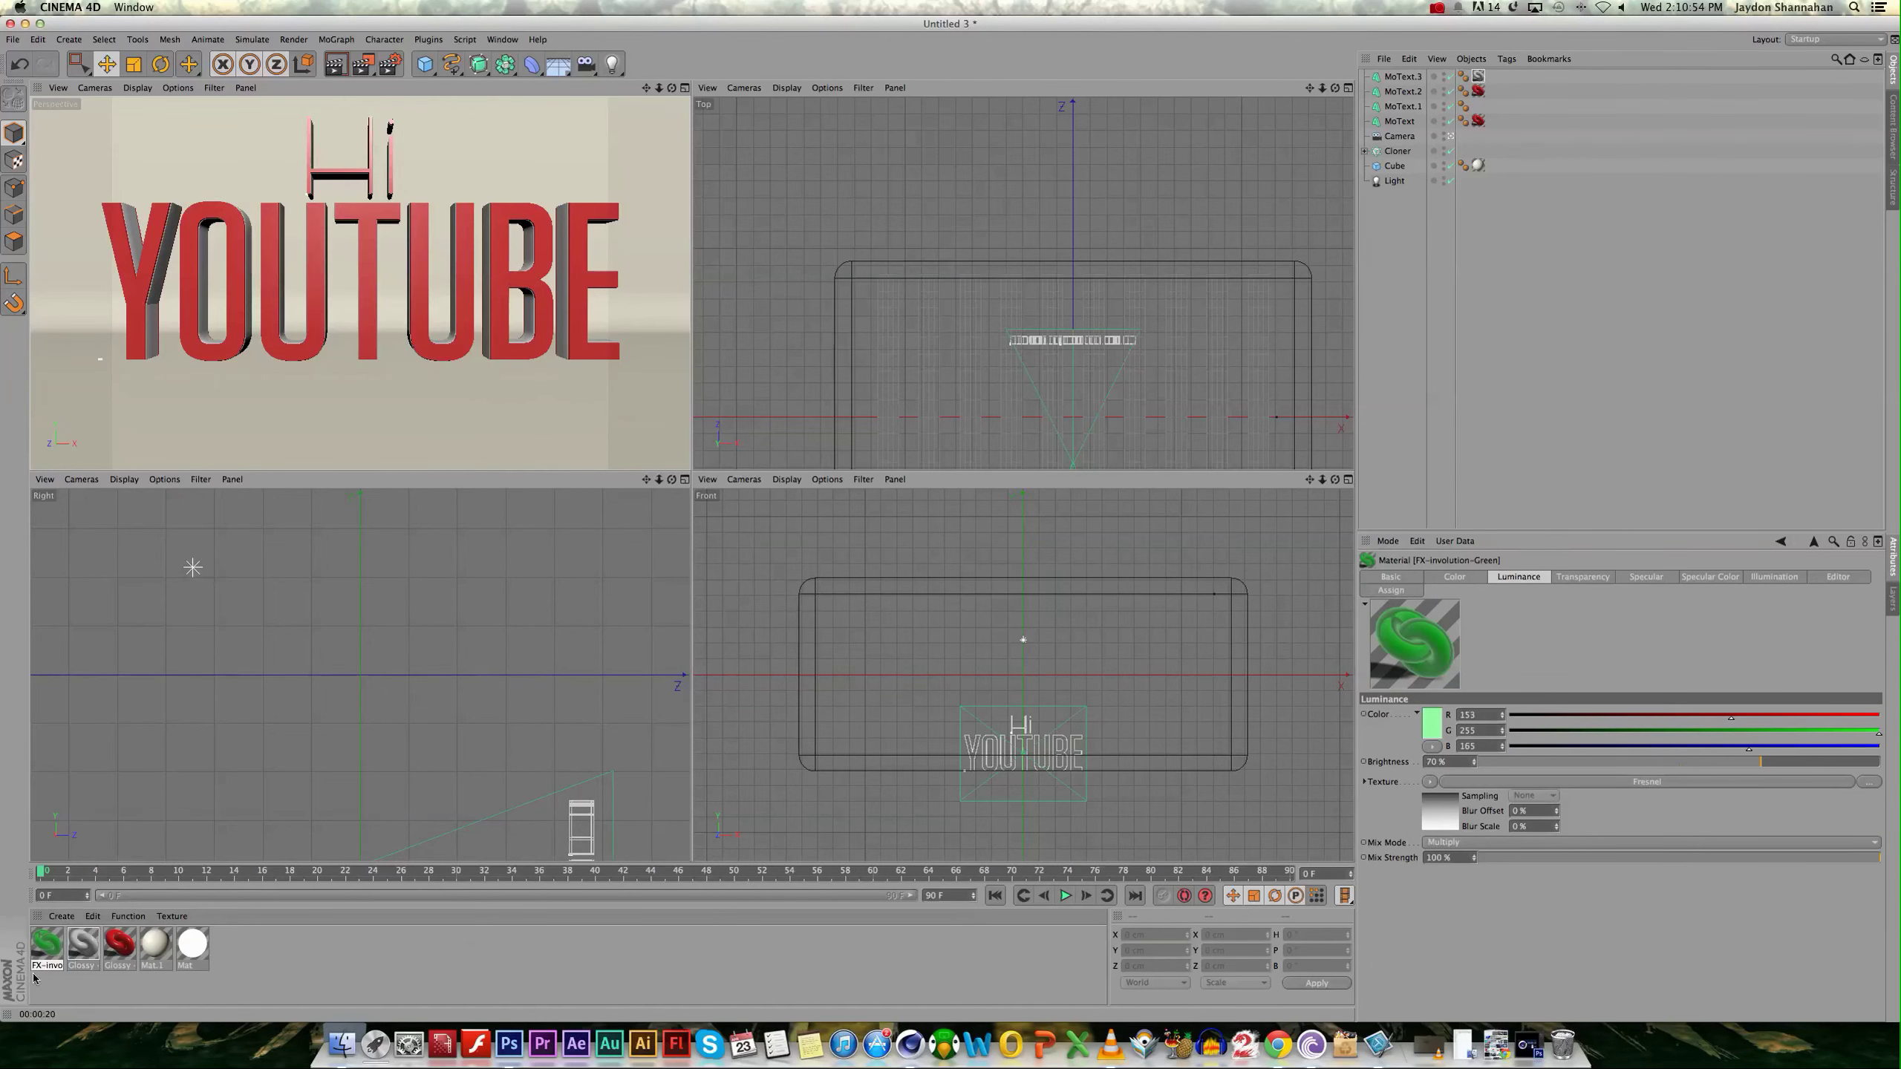
{"action": "left_click_drag", "start_coordinate": [46, 944], "coordinate": [240, 271]}
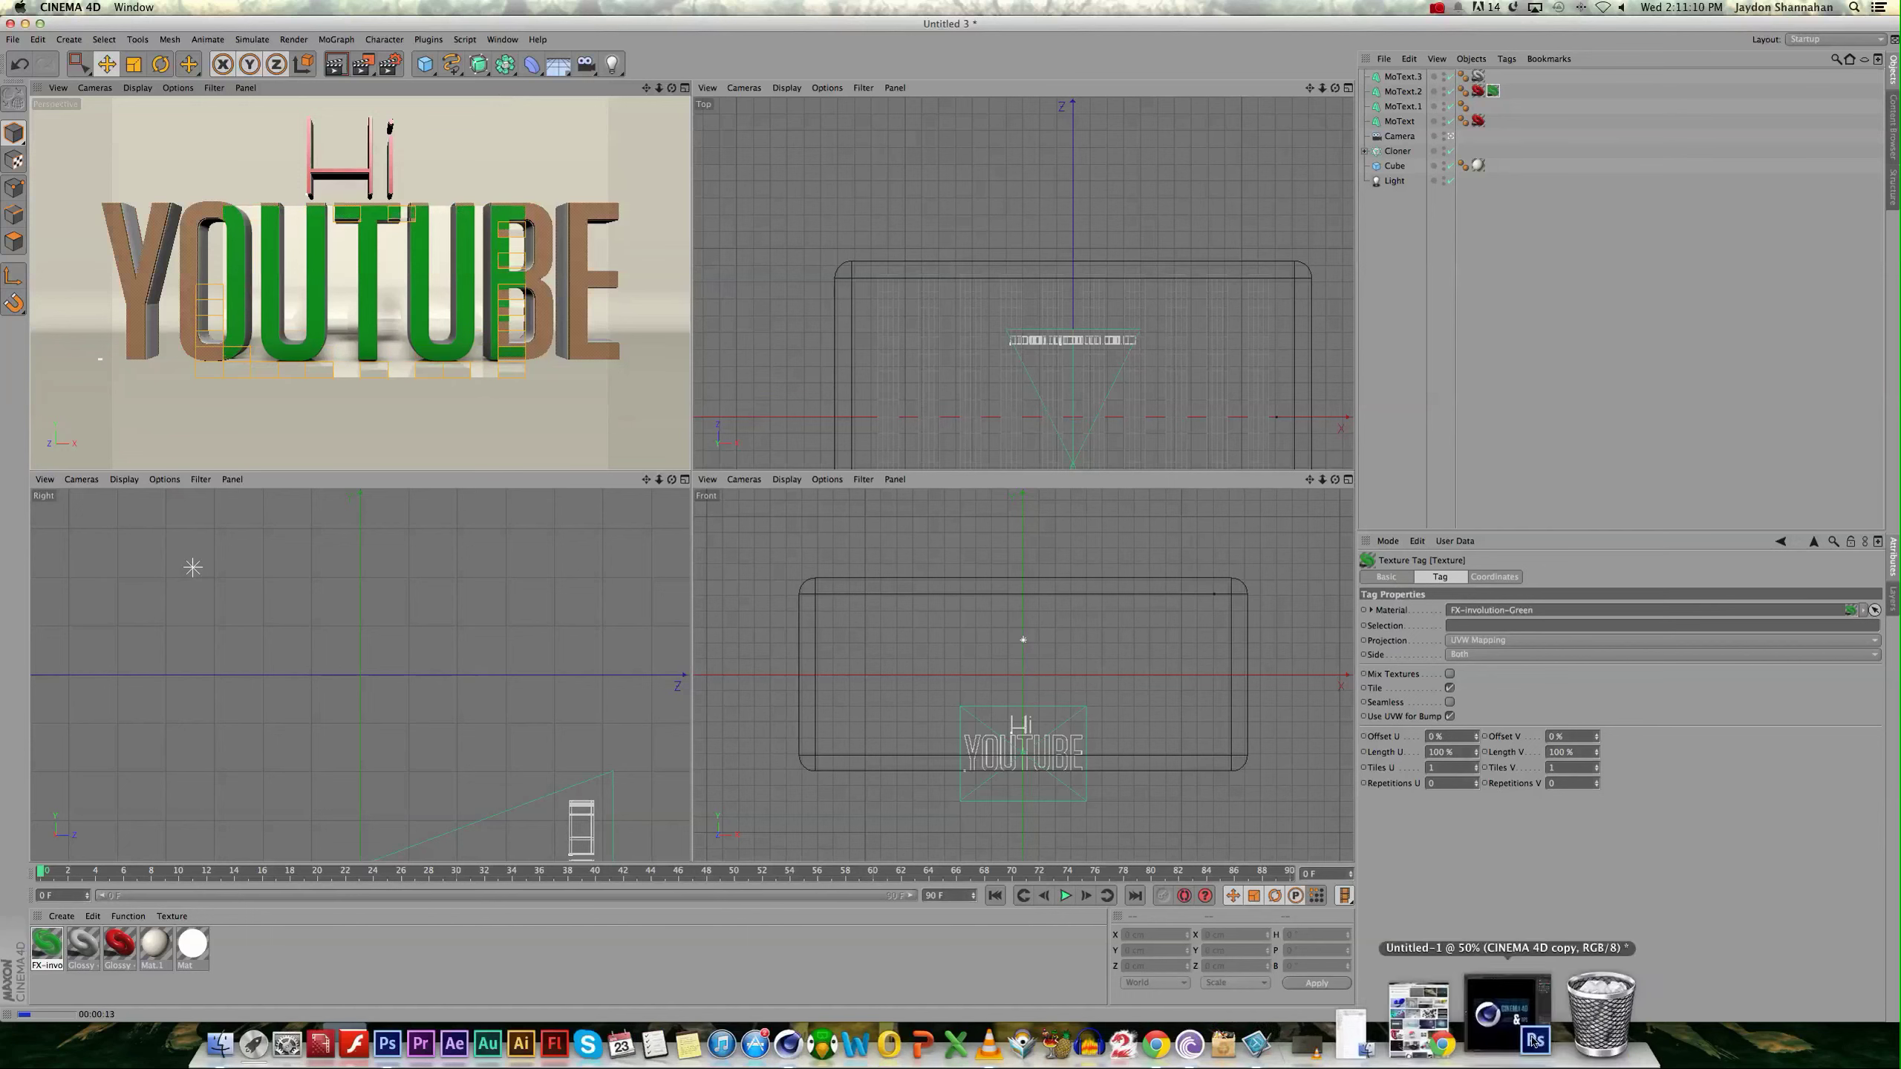
{"action": "left_click", "coordinate": [1377, 1026]}
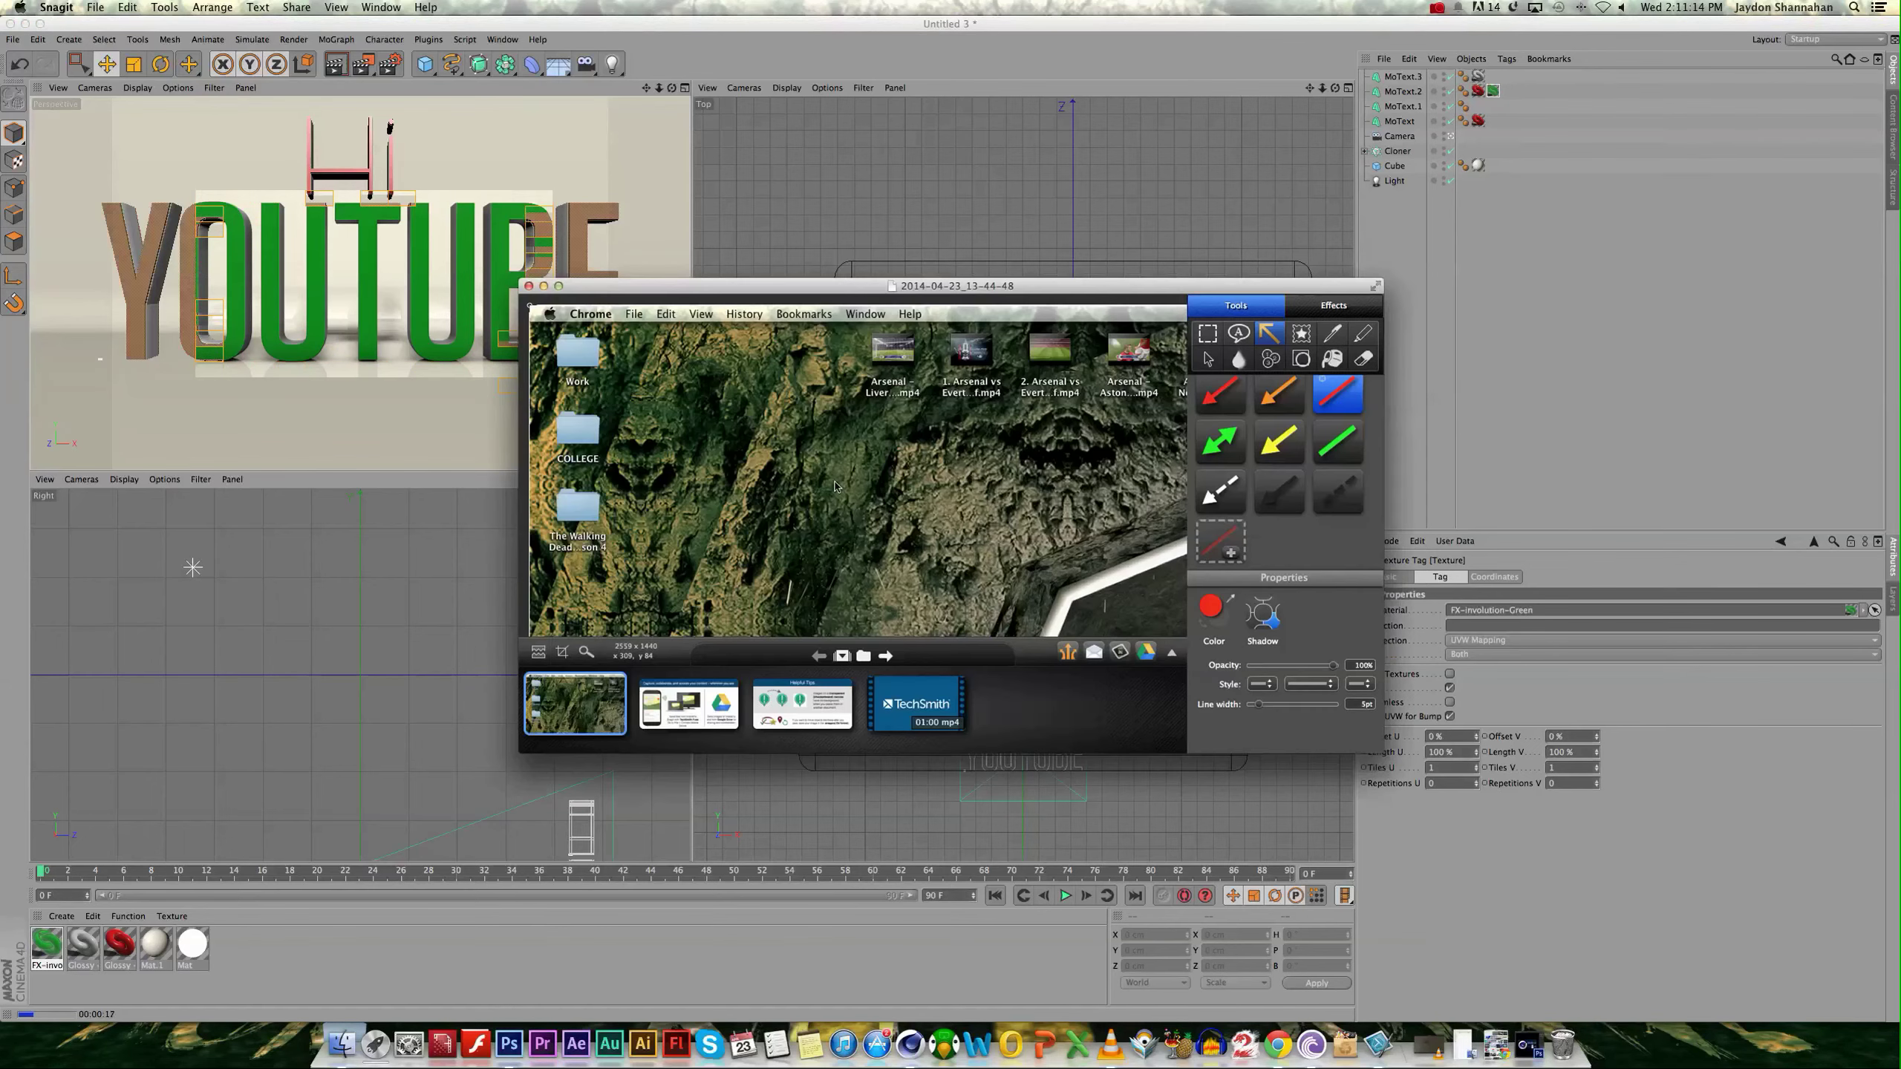
{"action": "left_click", "coordinate": [529, 285]}
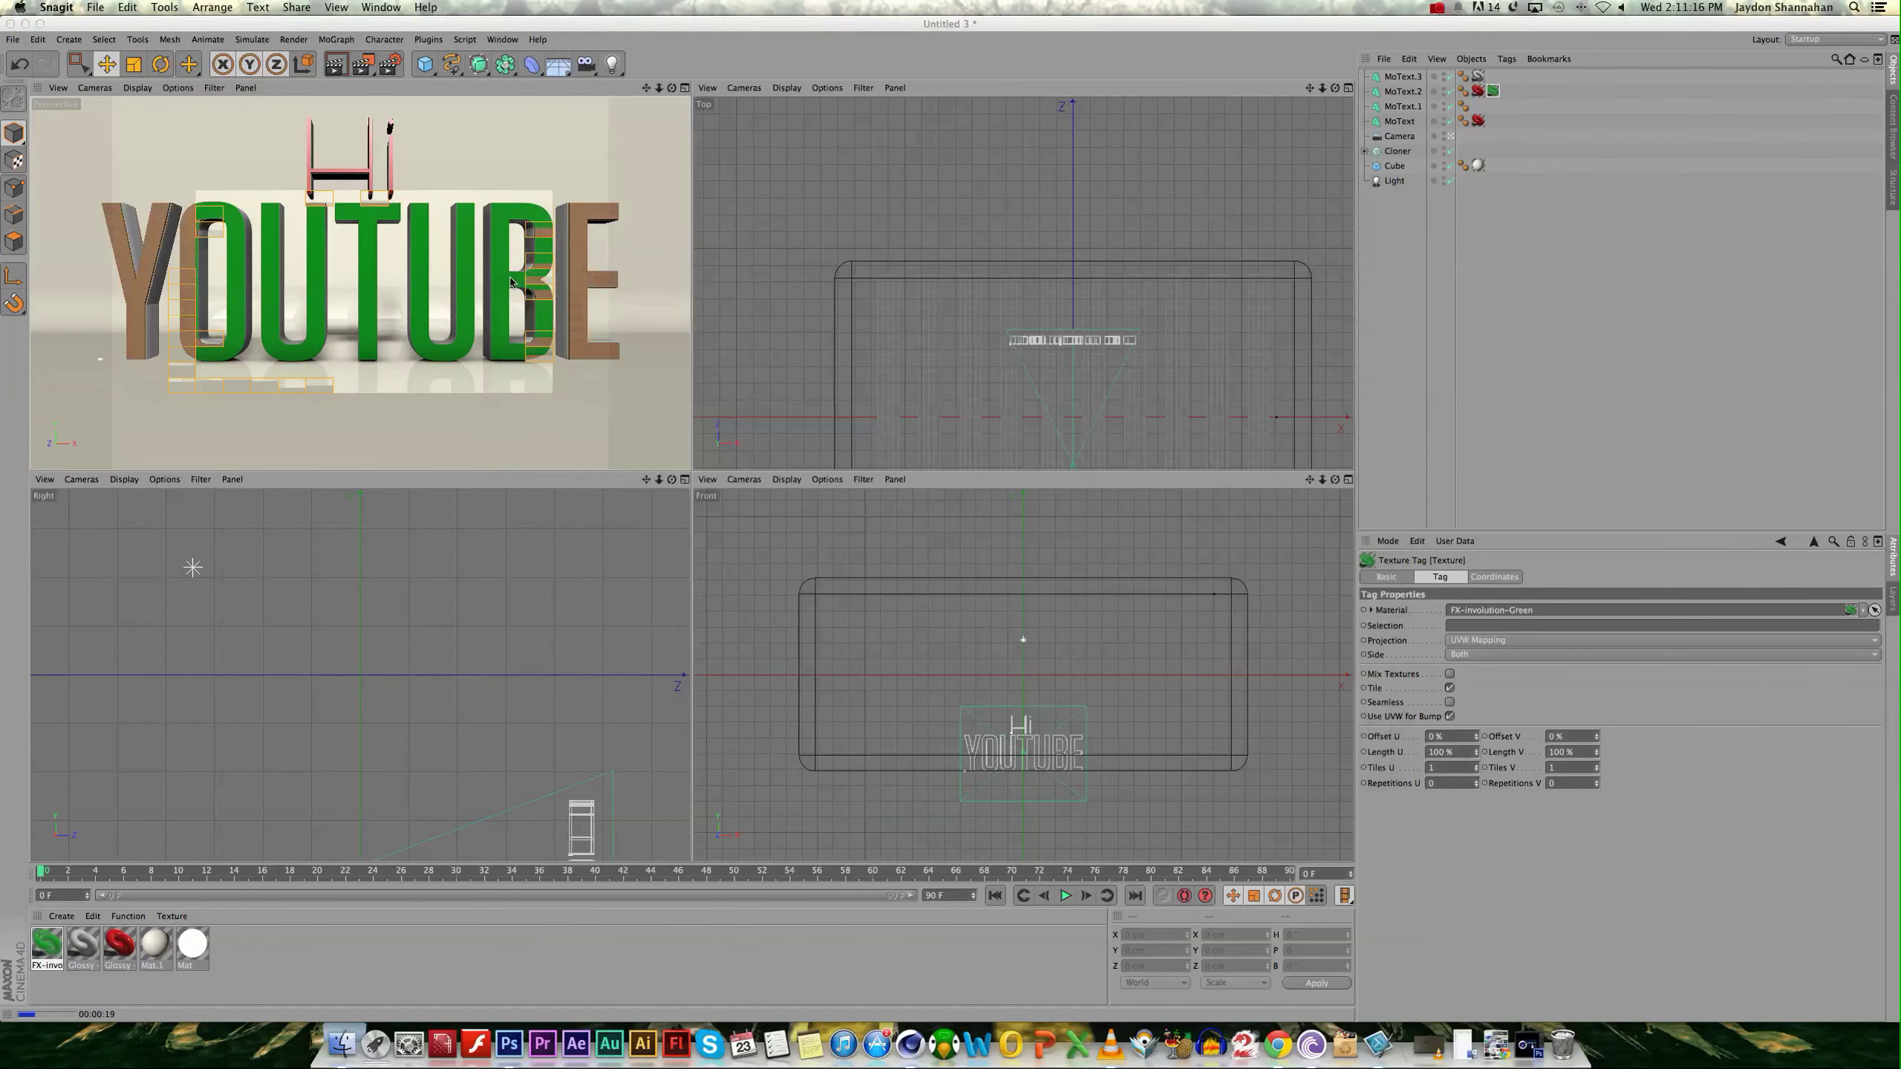